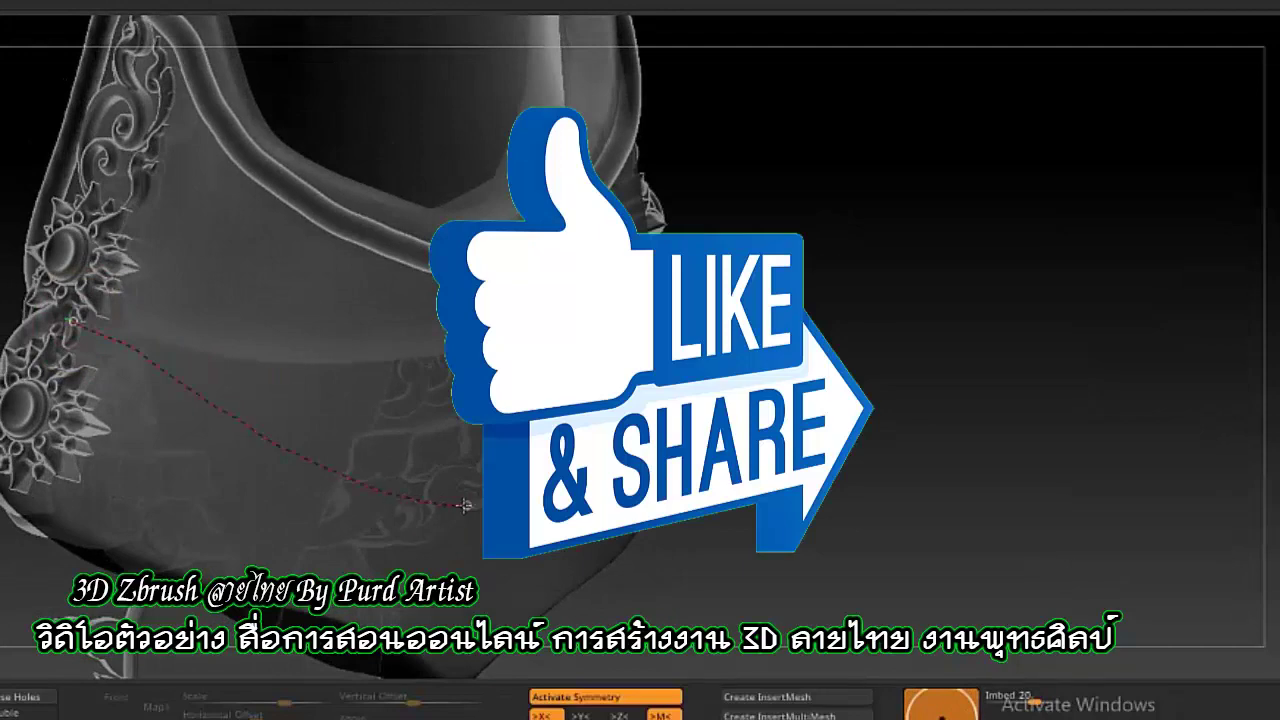
Commit the traced curve as a rounded tube along the lower panel, then turn the statue to its back.
drag(465, 505, 465, 505)
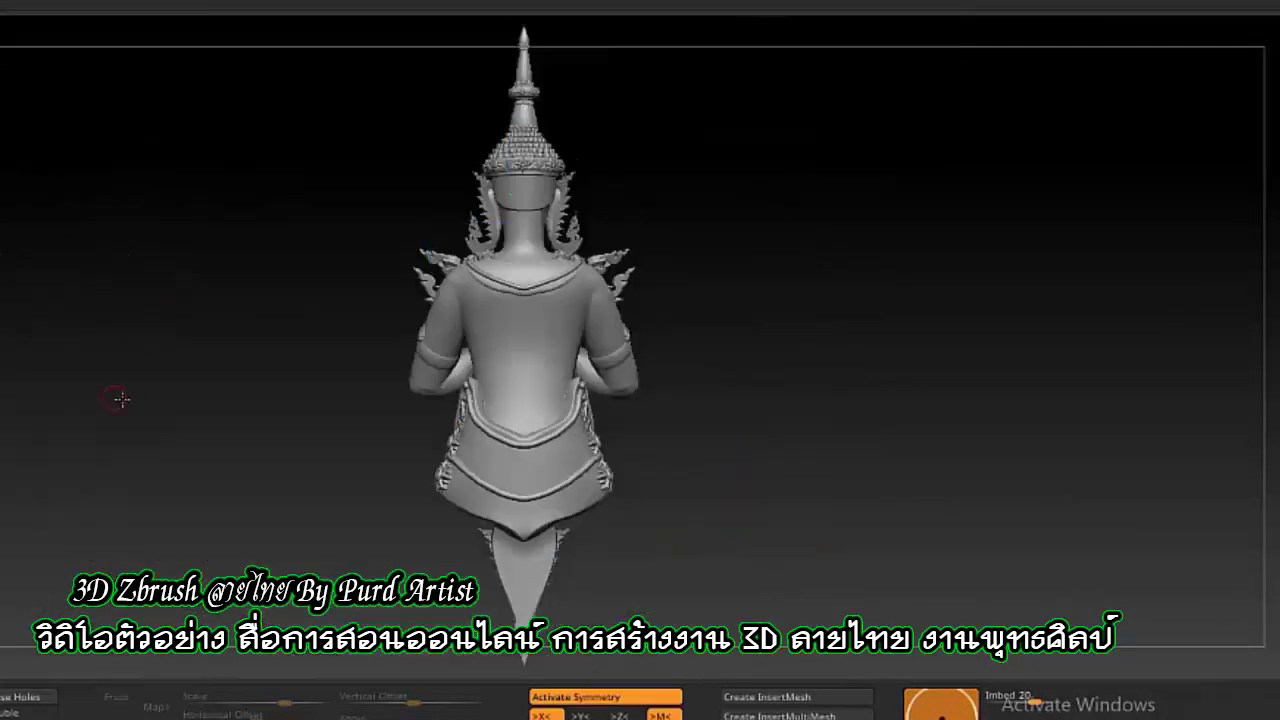
drag(120, 400, 141, 424)
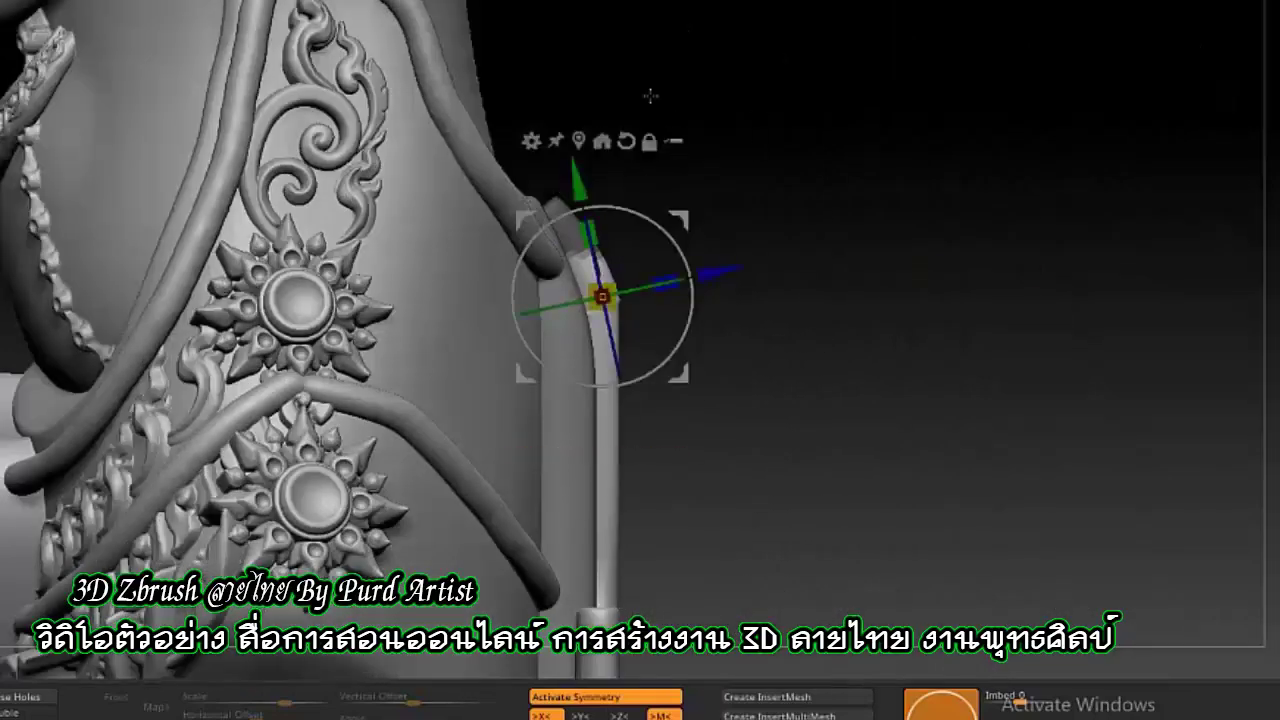
Move and rotate the small cap piece so it seats onto the tube's bend.
drag(650, 95, 512, 265)
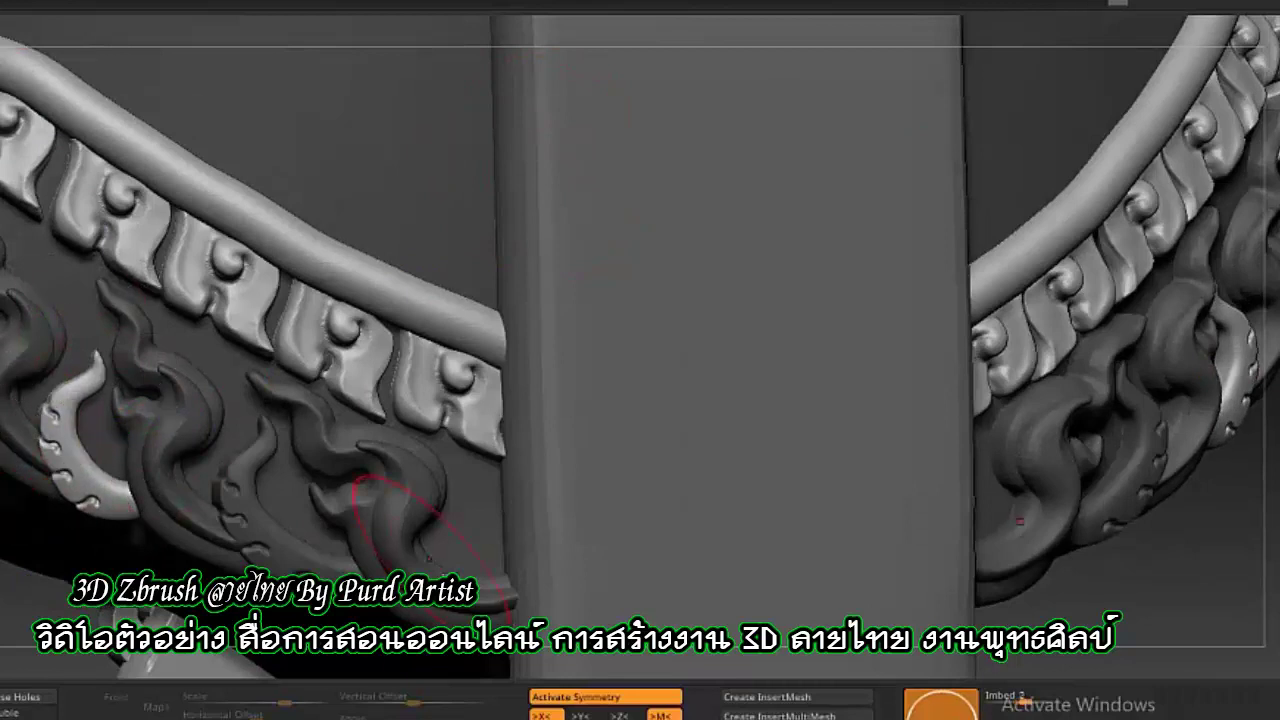
Insert mirrored curl and spiral ornaments on the chest panel and shift them into place.
mouse_move(486, 545)
mouse_down()
mouse_move(480, 510)
mouse_move(420, 463)
mouse_up()
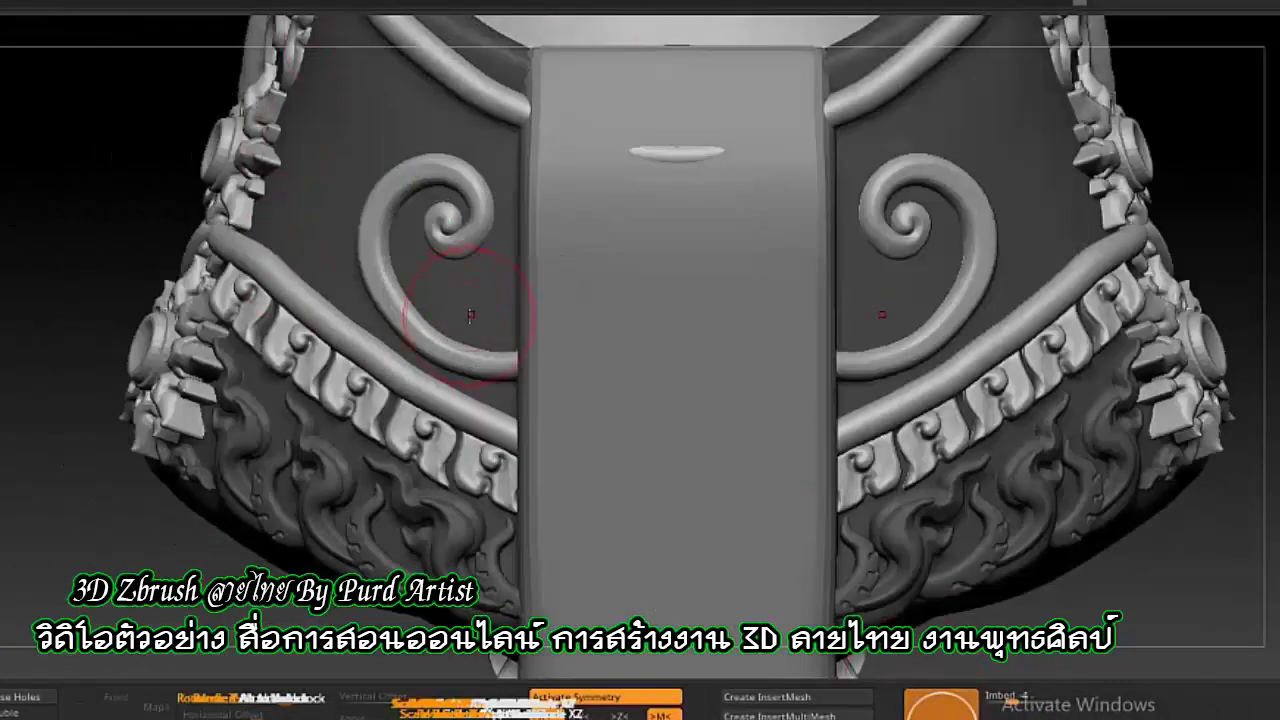
drag(470, 315, 450, 295)
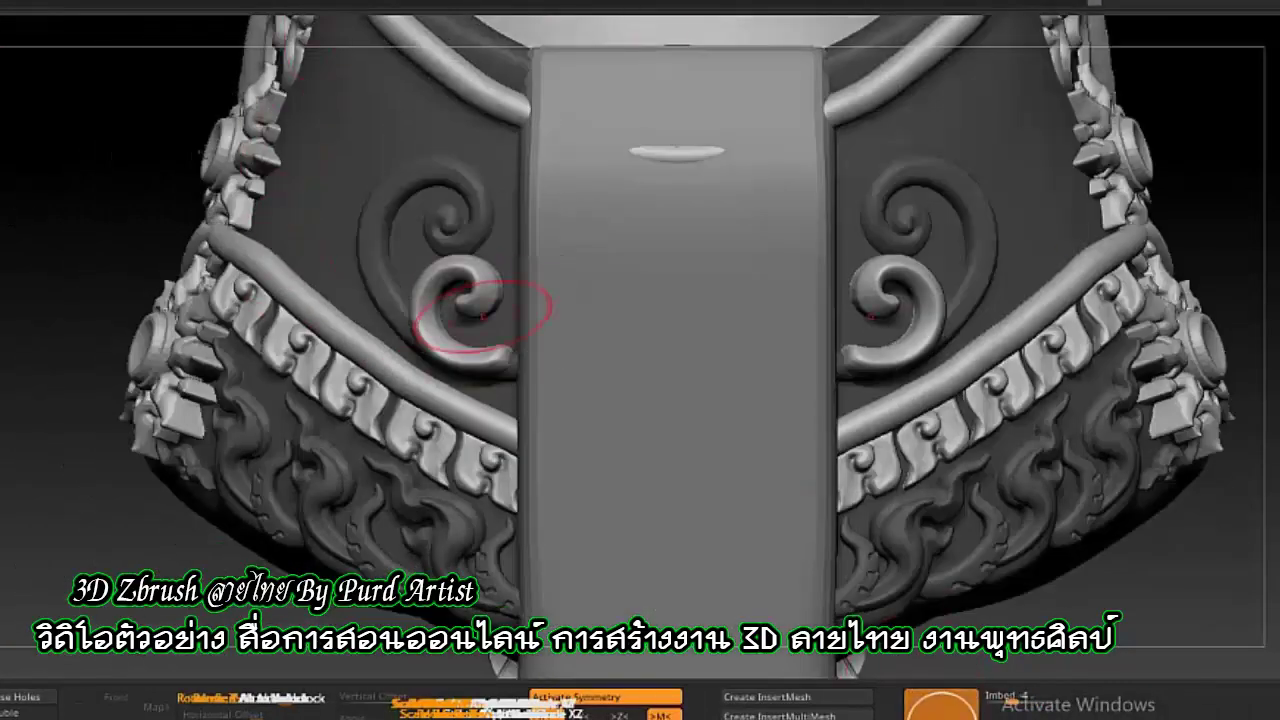
key(w)
drag(401, 254, 456, 316)
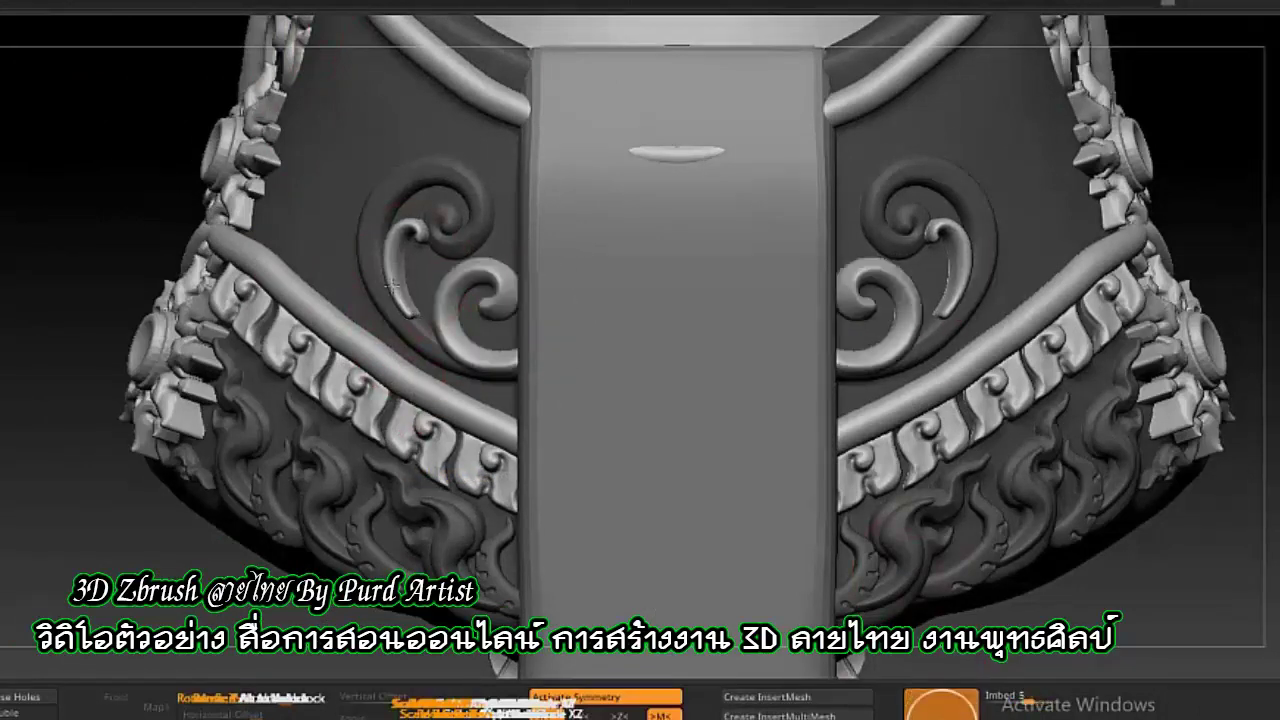
Add a curved kranok horn onto the left spiral and check it from above.
drag(392, 285, 410, 280)
key(w)
drag(8, 270, 88, 28)
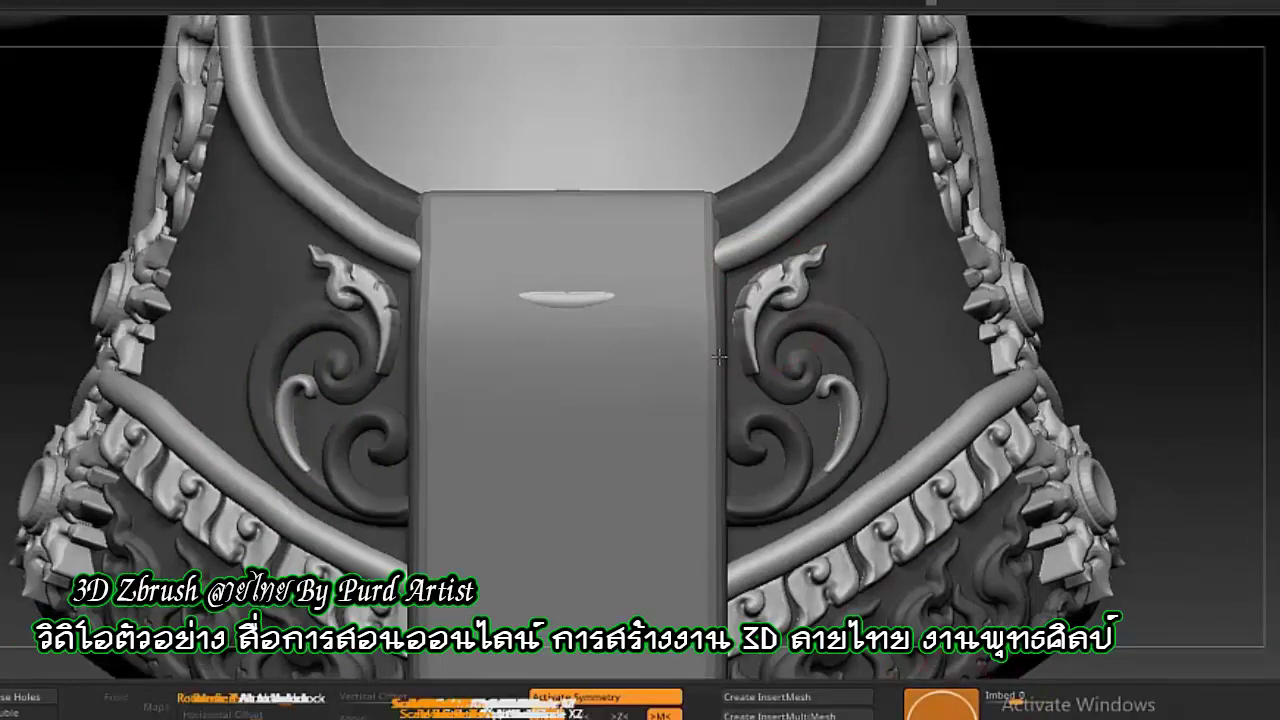
key(w)
mouse_move(719, 356)
ctrl+right_down()
mouse_move(728, 408)
mouse_move(751, 363)
ctrl+right_up()
key(q)
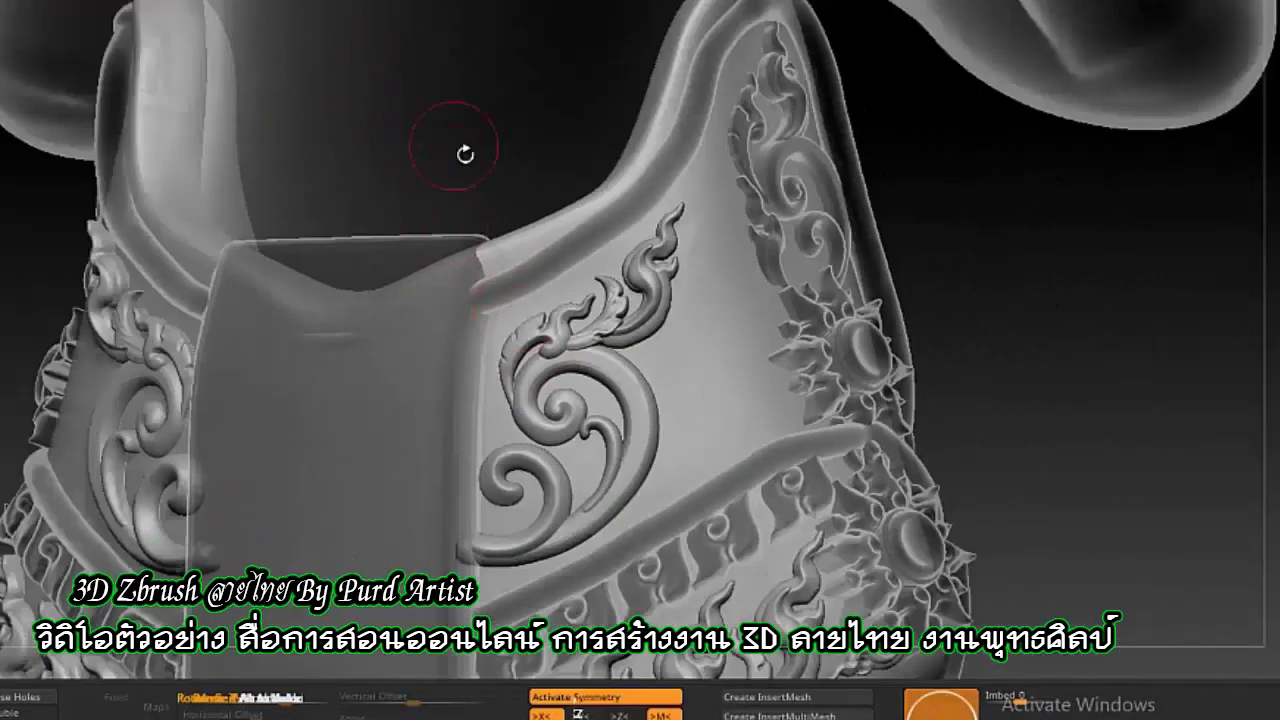
Move the kranok piece down and right and rotate it more upright.
drag(466, 151, 163, 160)
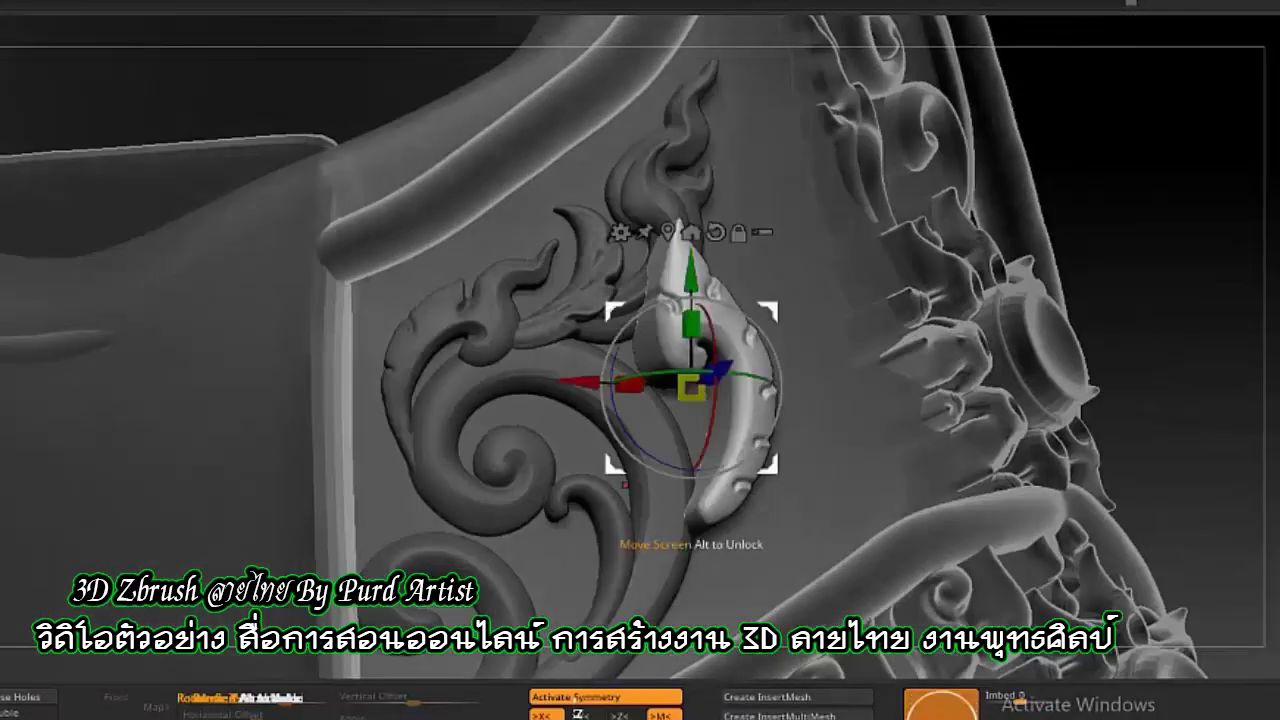
drag(690, 388, 710, 503)
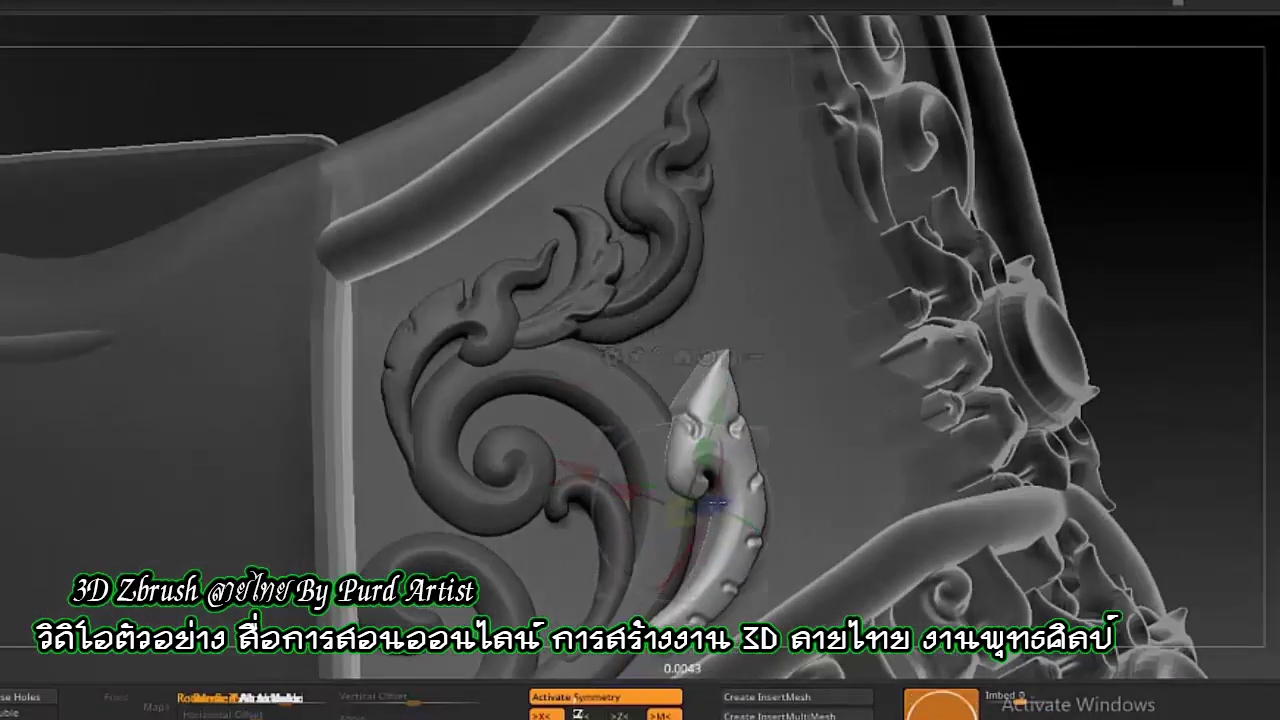
drag(603, 458, 588, 388)
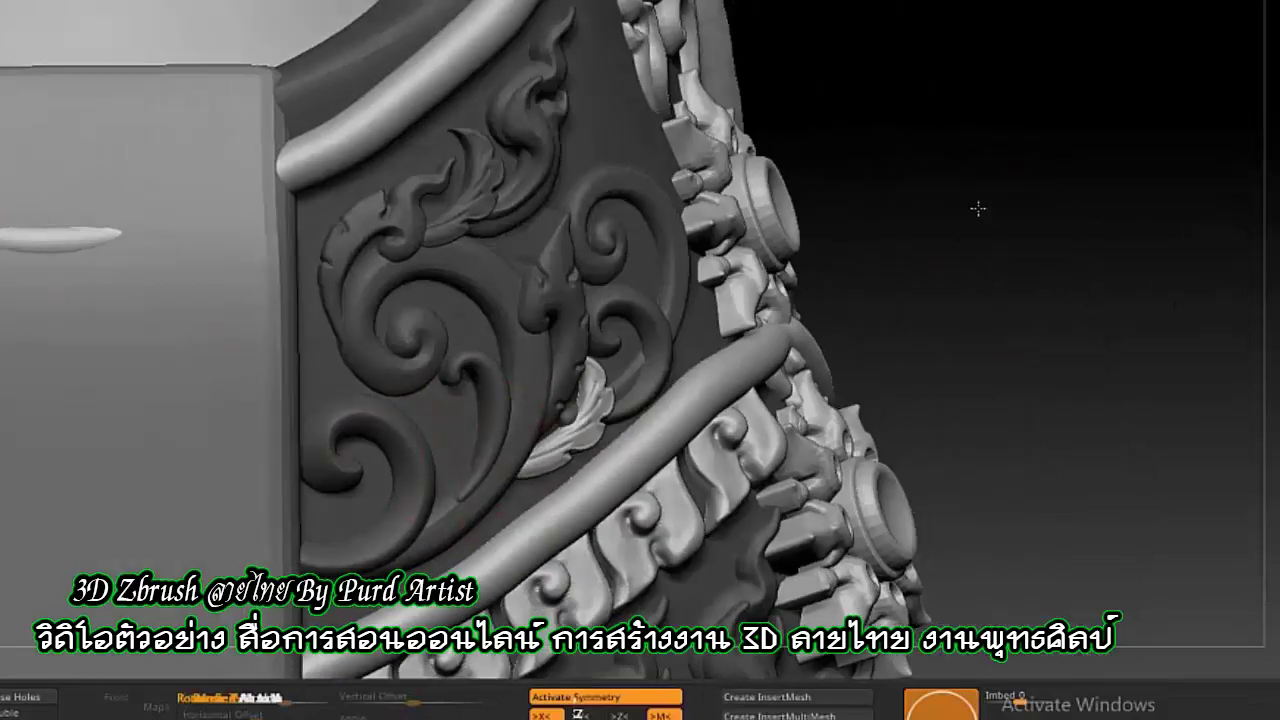
Shift the leaf piece up and left and rotate it to follow the scroll.
drag(980, 206, 1108, 260)
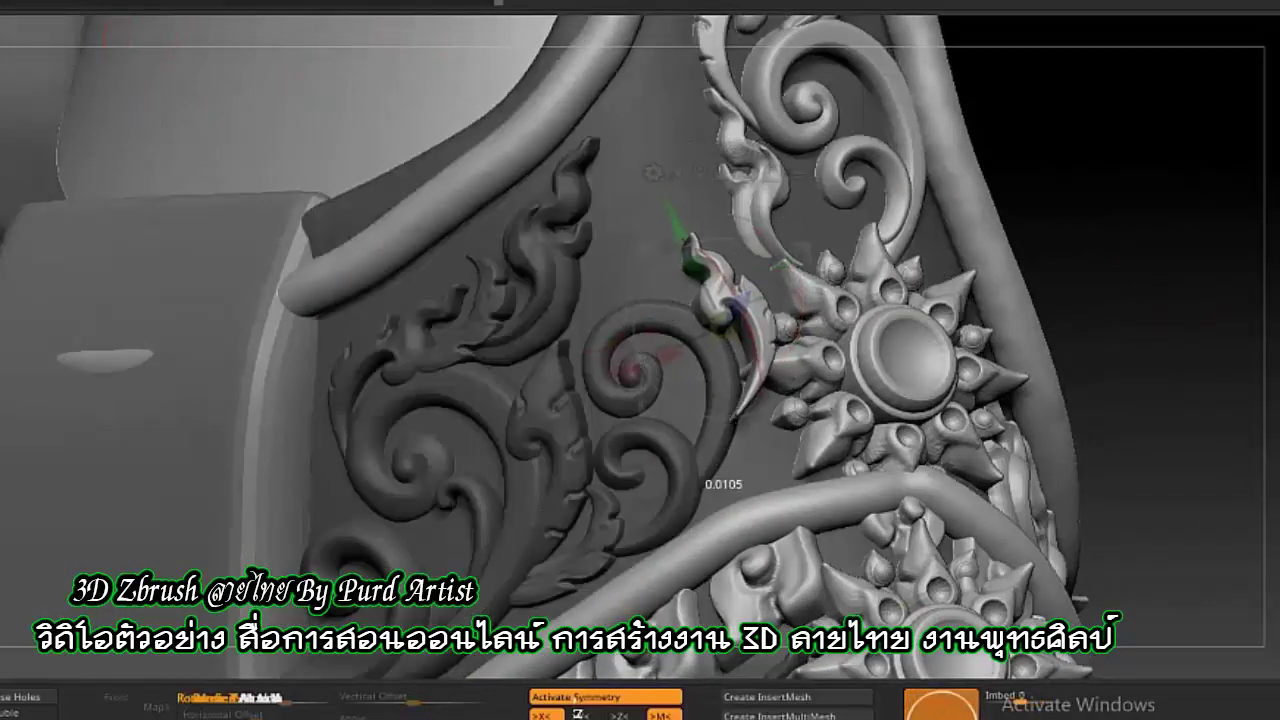
drag(741, 346, 687, 342)
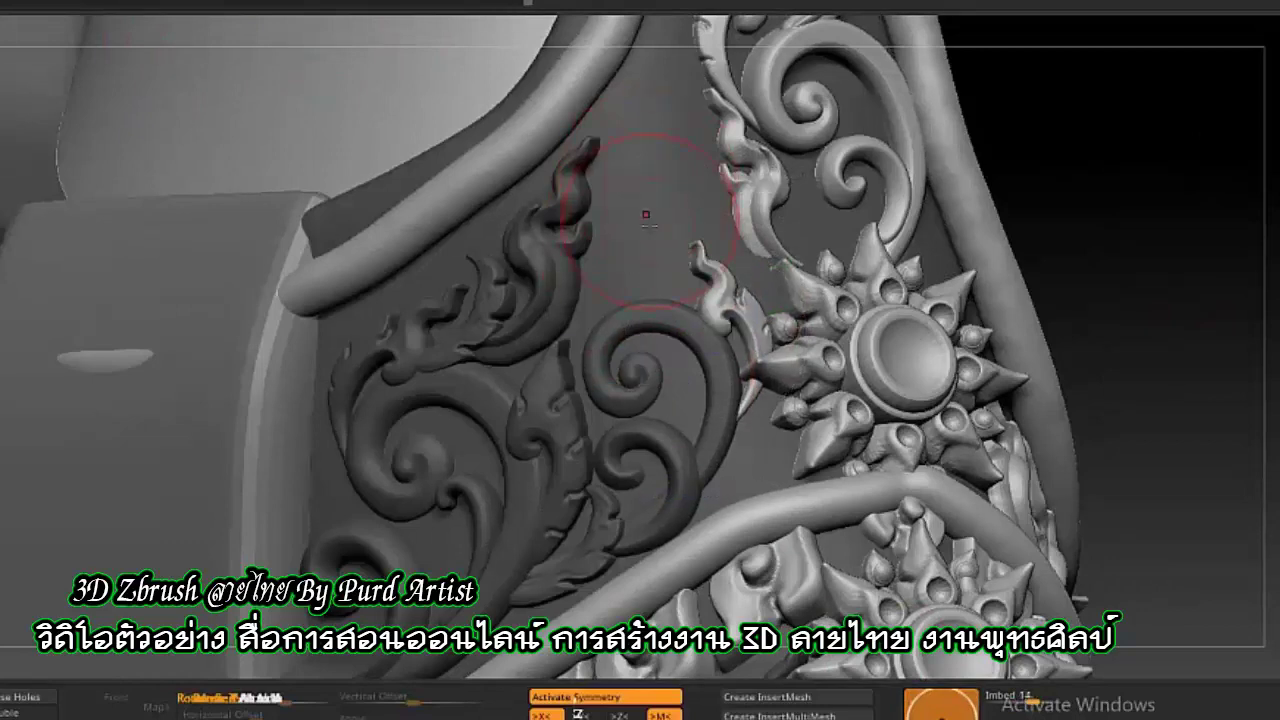
drag(623, 203, 652, 175)
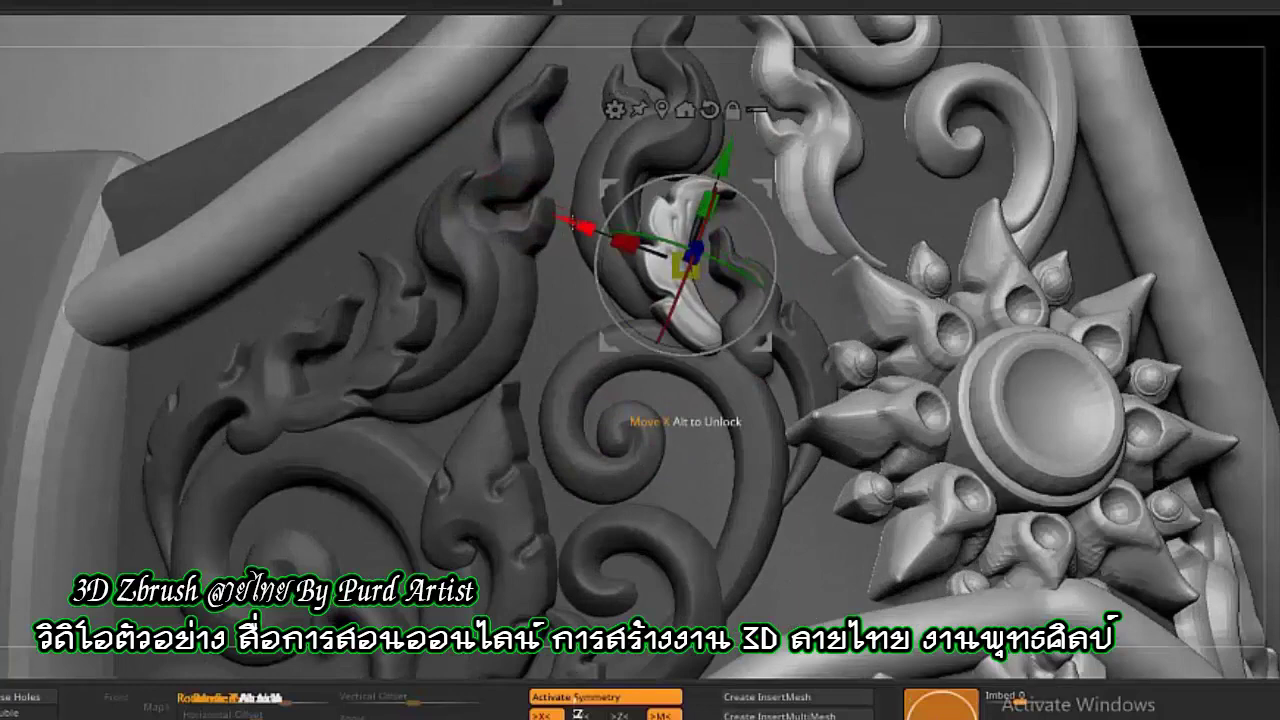
drag(700, 240, 670, 245)
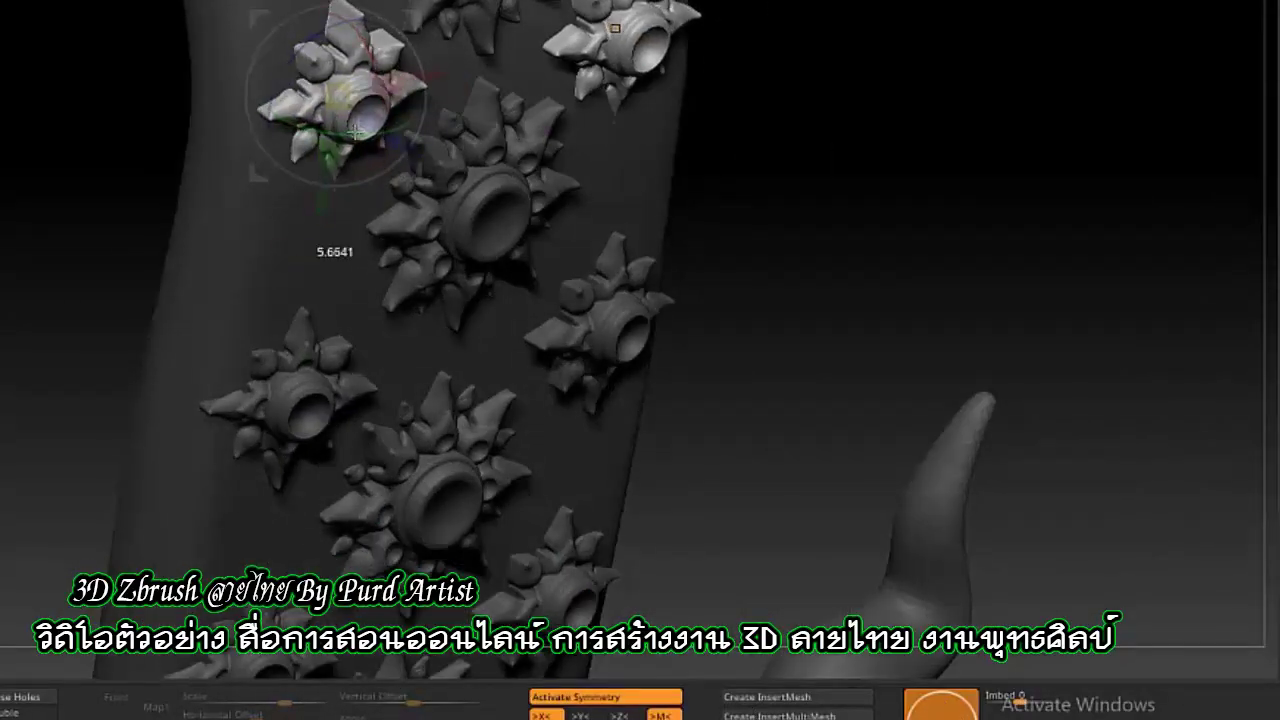
Rotate the star rosette on the strap, then bring the lower ornaments into view.
drag(400, 128, 382, 152)
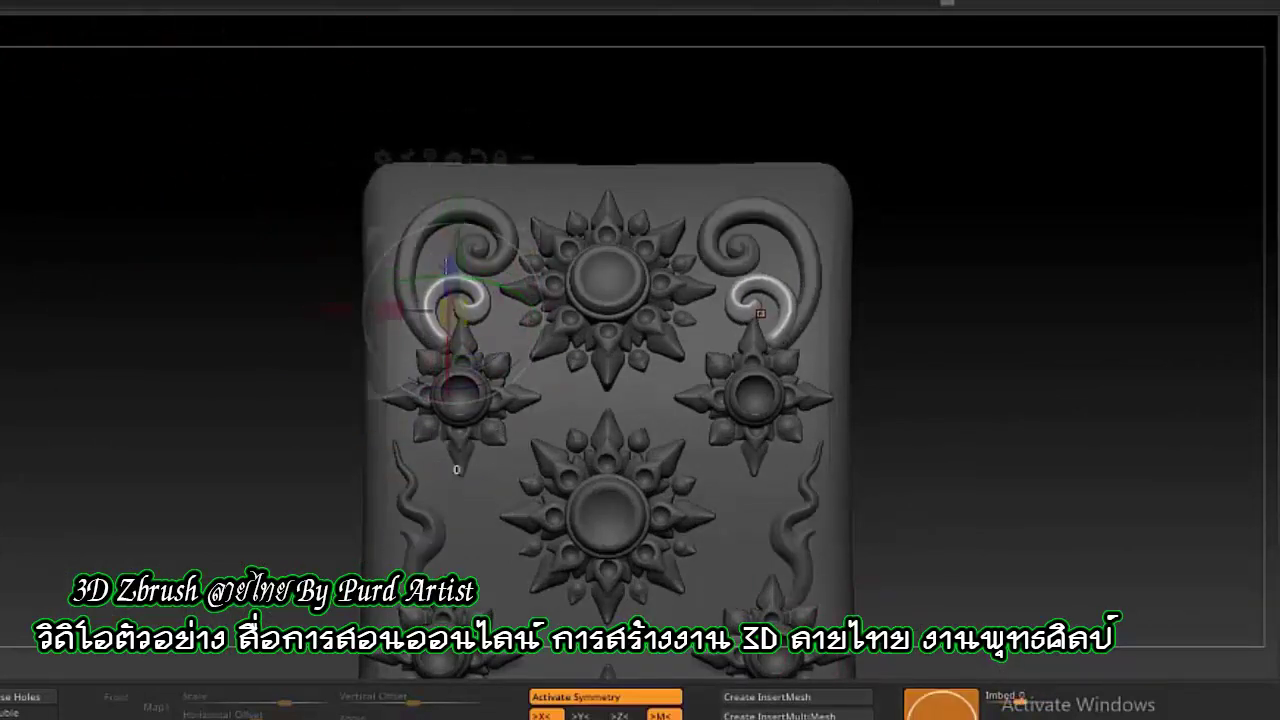
alt+drag(277, 244, 121, 27)
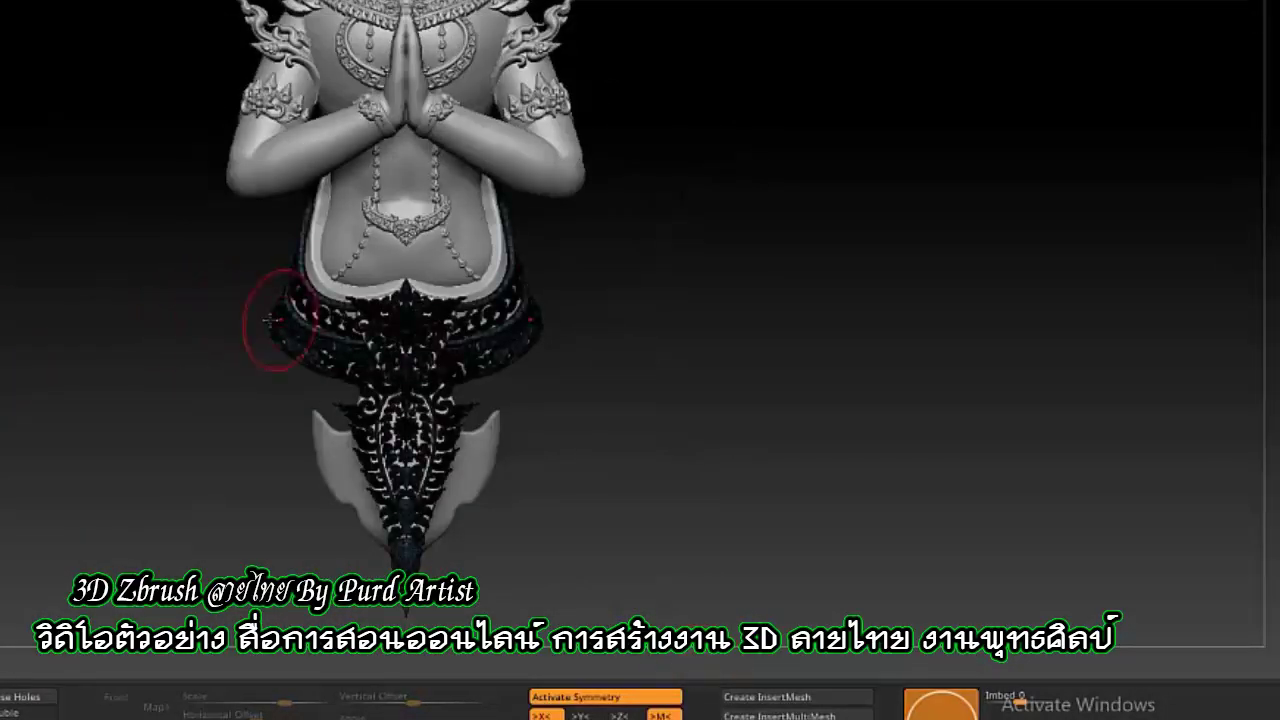
key(b)
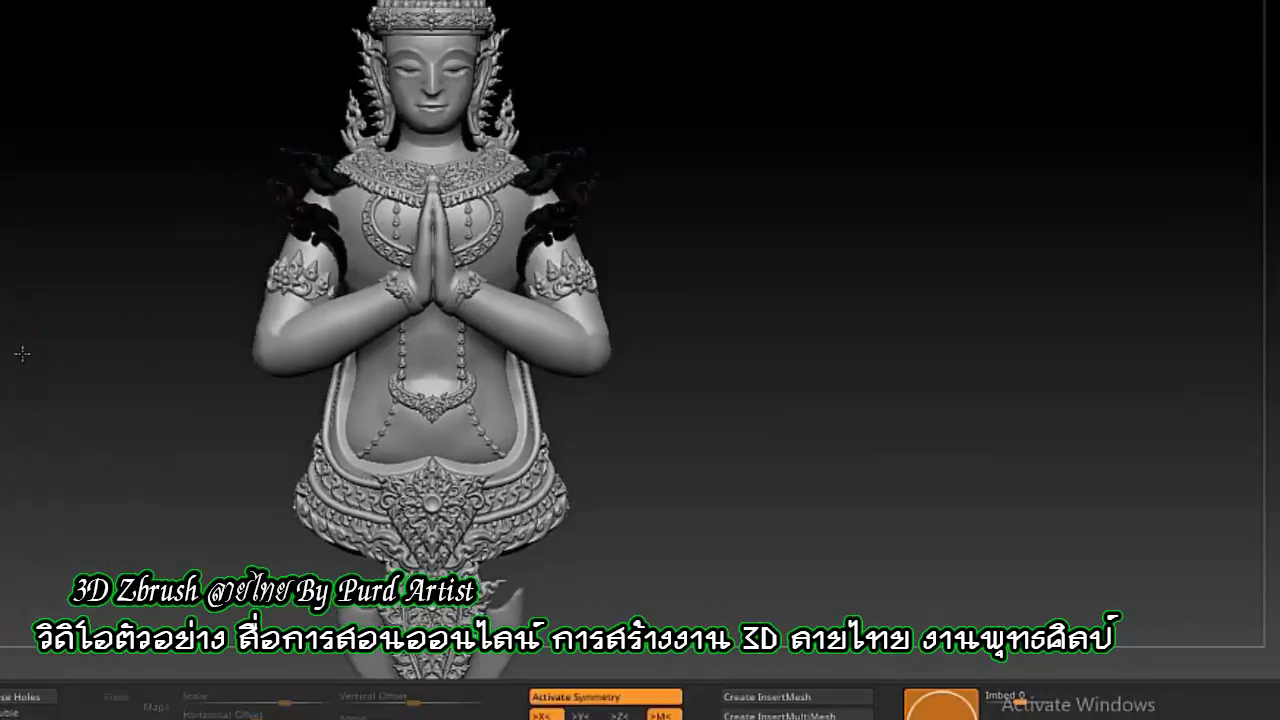
drag(17, 351, 330, 375)
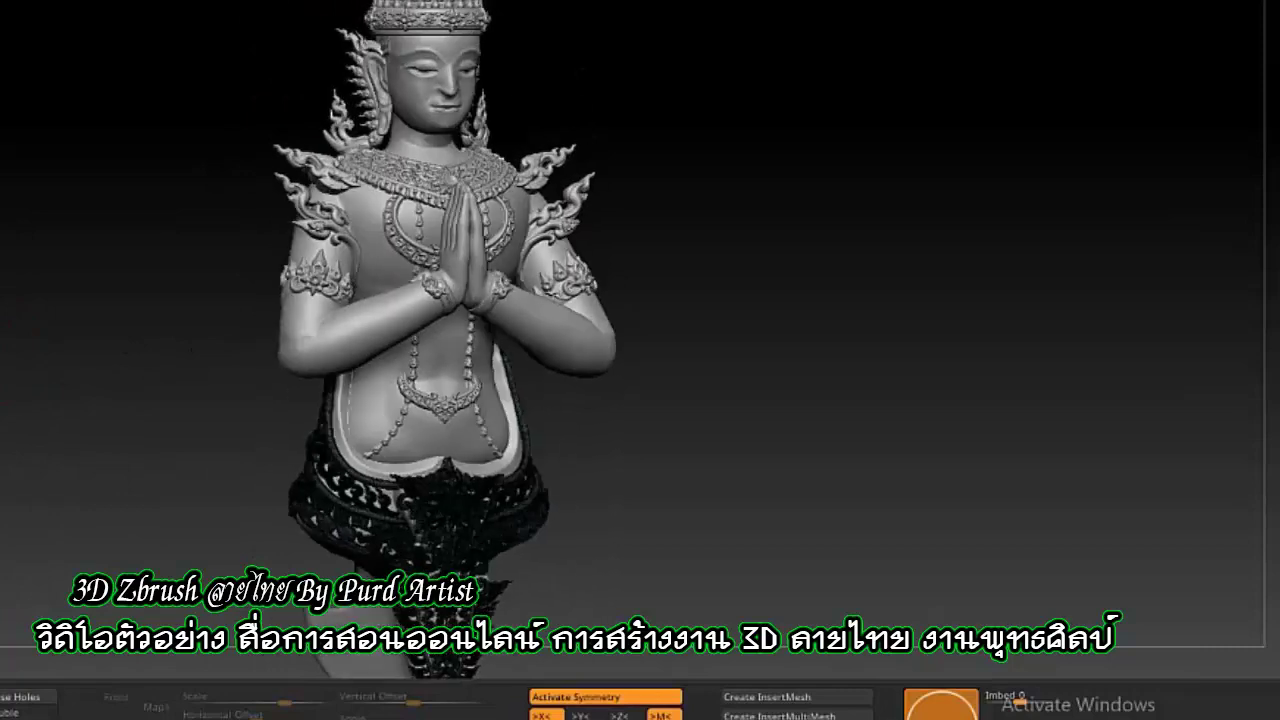
key(super)
key(super)
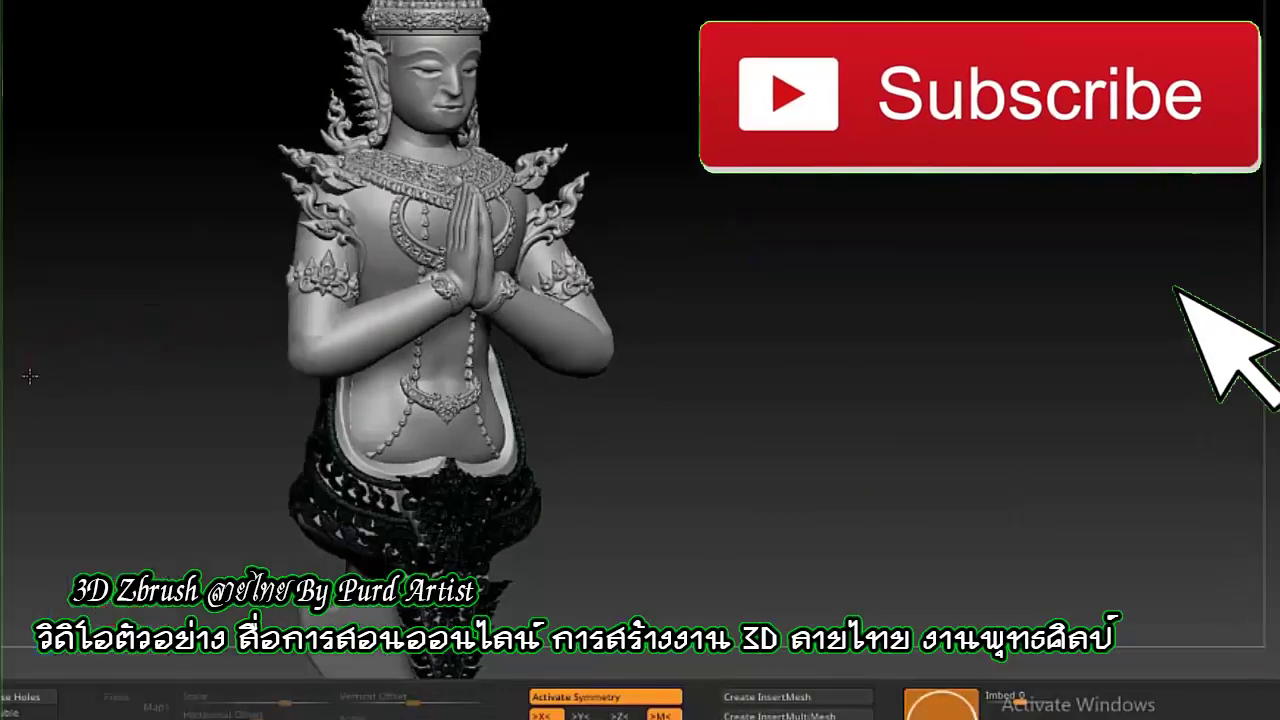
drag(43, 271, 140, 260)
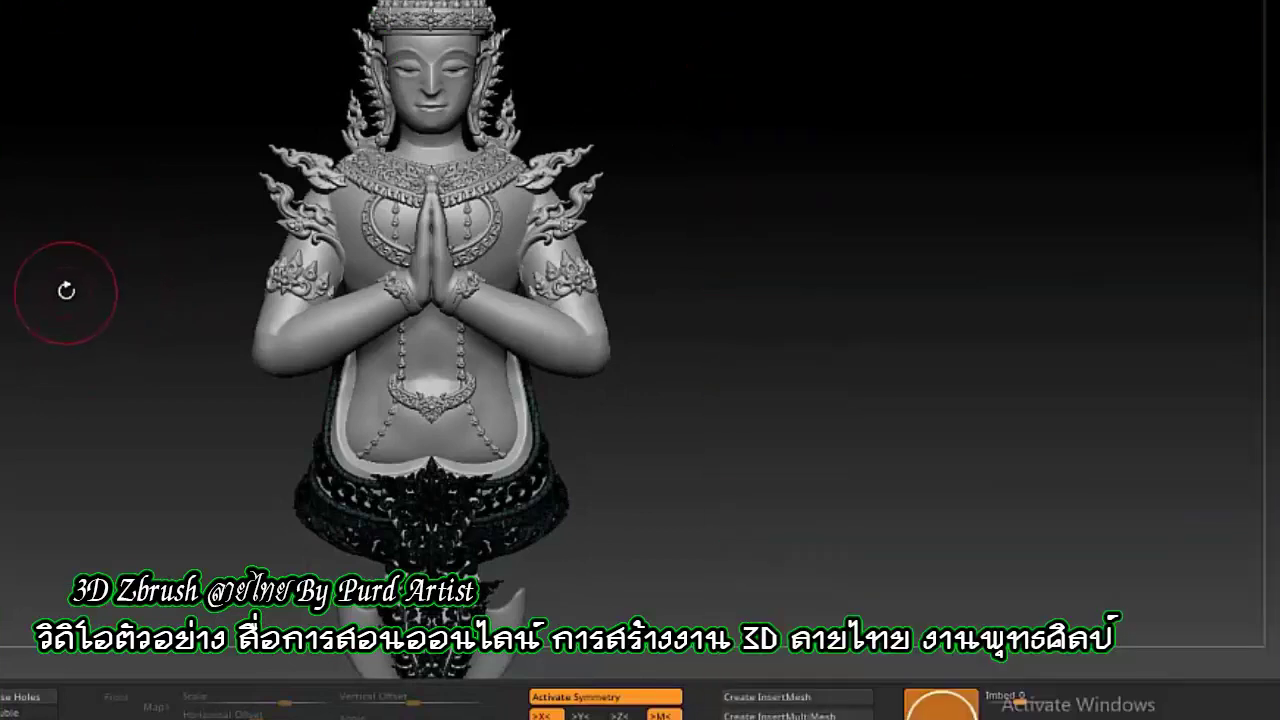
drag(74, 301, 63, 494)
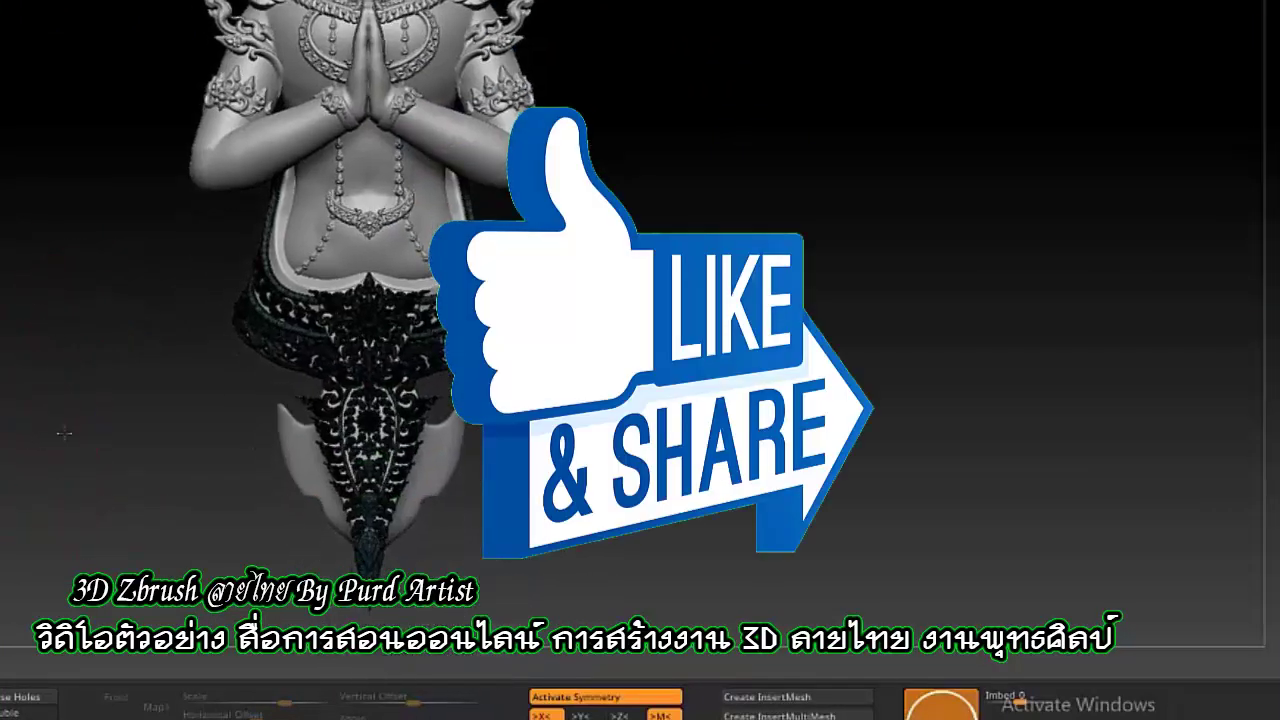
mouse_move(370, 338)
alt+mouse_down()
mouse_move(371, 286)
mouse_move(263, 418)
alt+mouse_up()
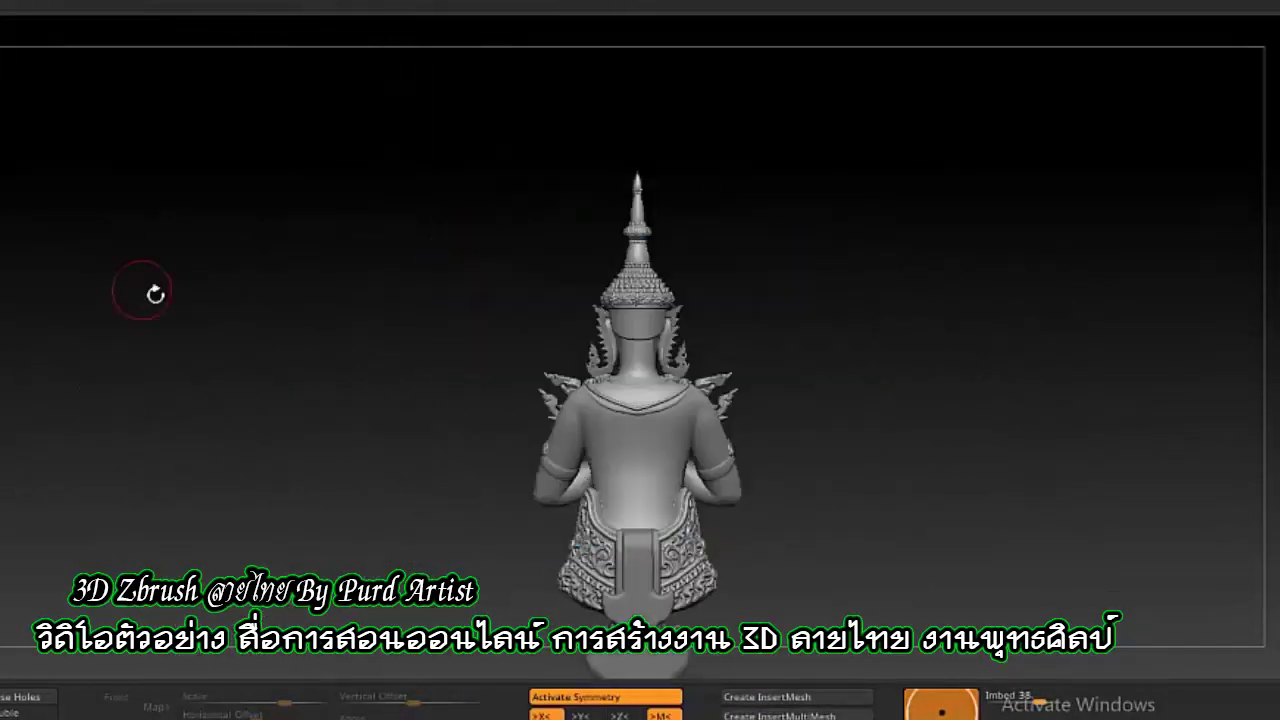
drag(154, 291, 34, 271)
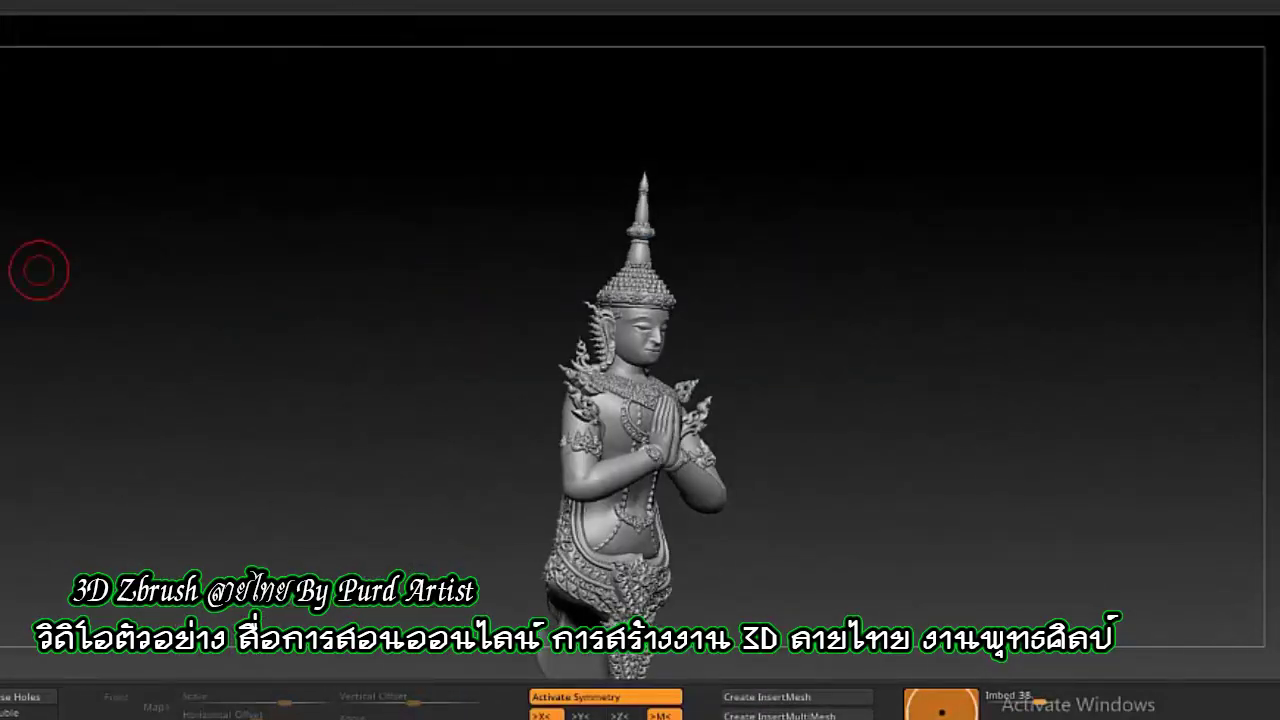
mouse_move(283, 403)
alt+mouse_down()
mouse_move(194, 403)
mouse_move(237, 359)
mouse_move(171, 429)
alt+mouse_up()
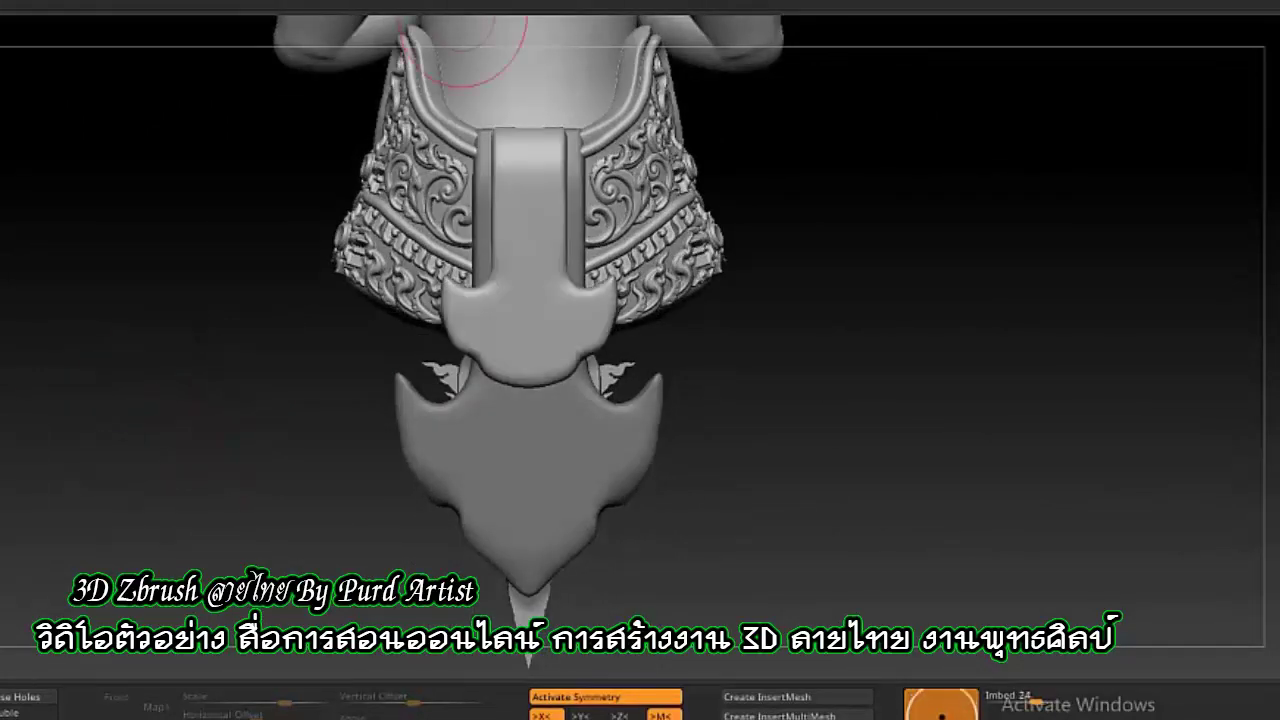
alt+drag(528, 258, 690, 440)
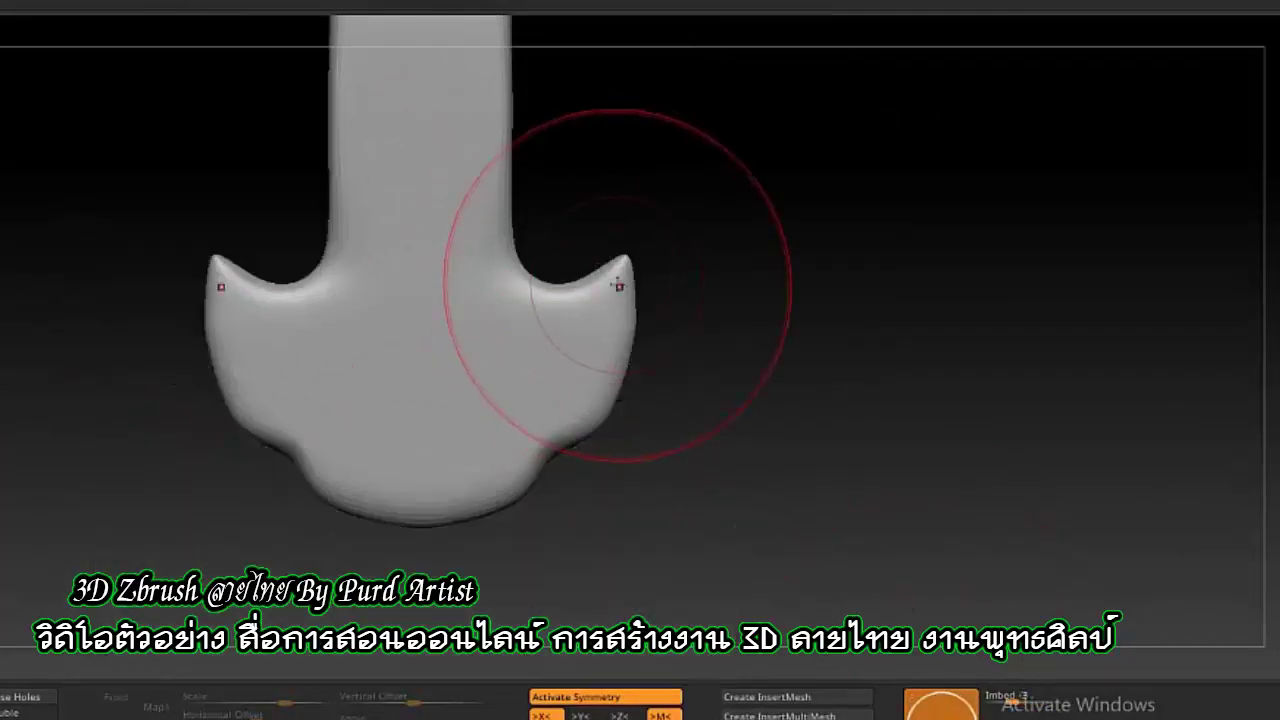
key(w)
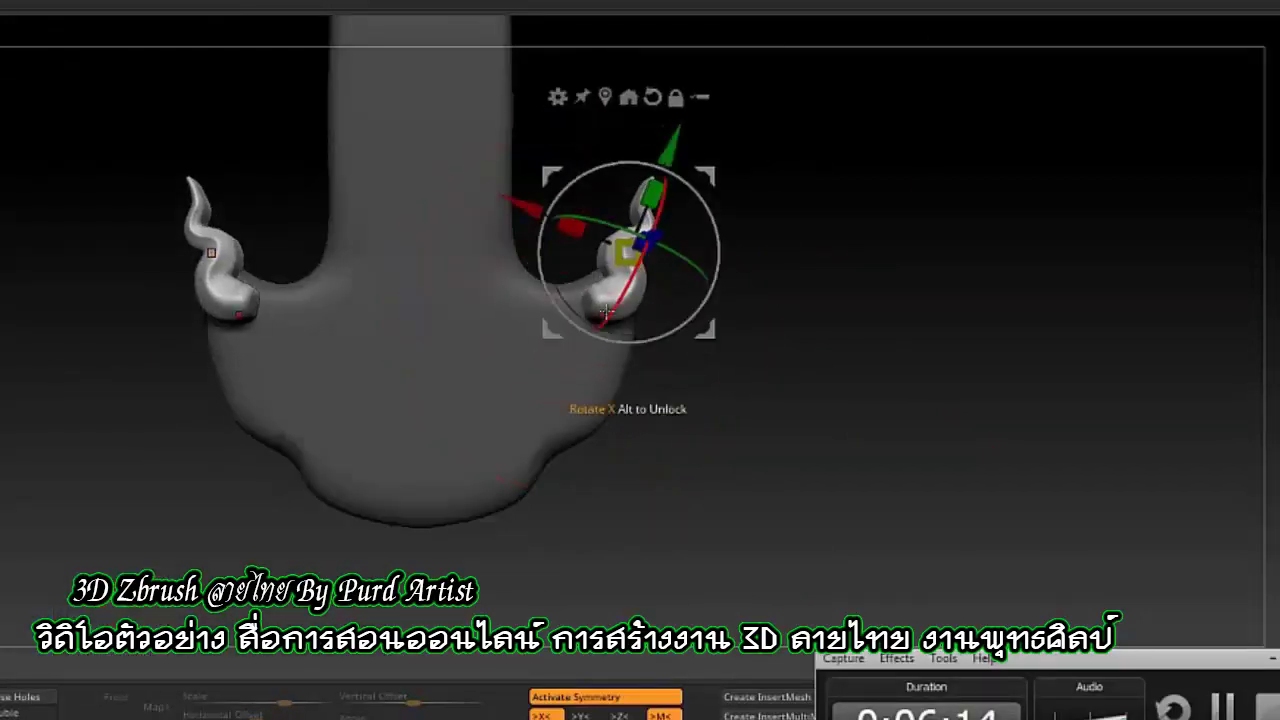
mouse_move(520, 208)
mouse_down()
mouse_move(592, 260)
mouse_move(575, 280)
mouse_move(300, 150)
mouse_up()
key(q)
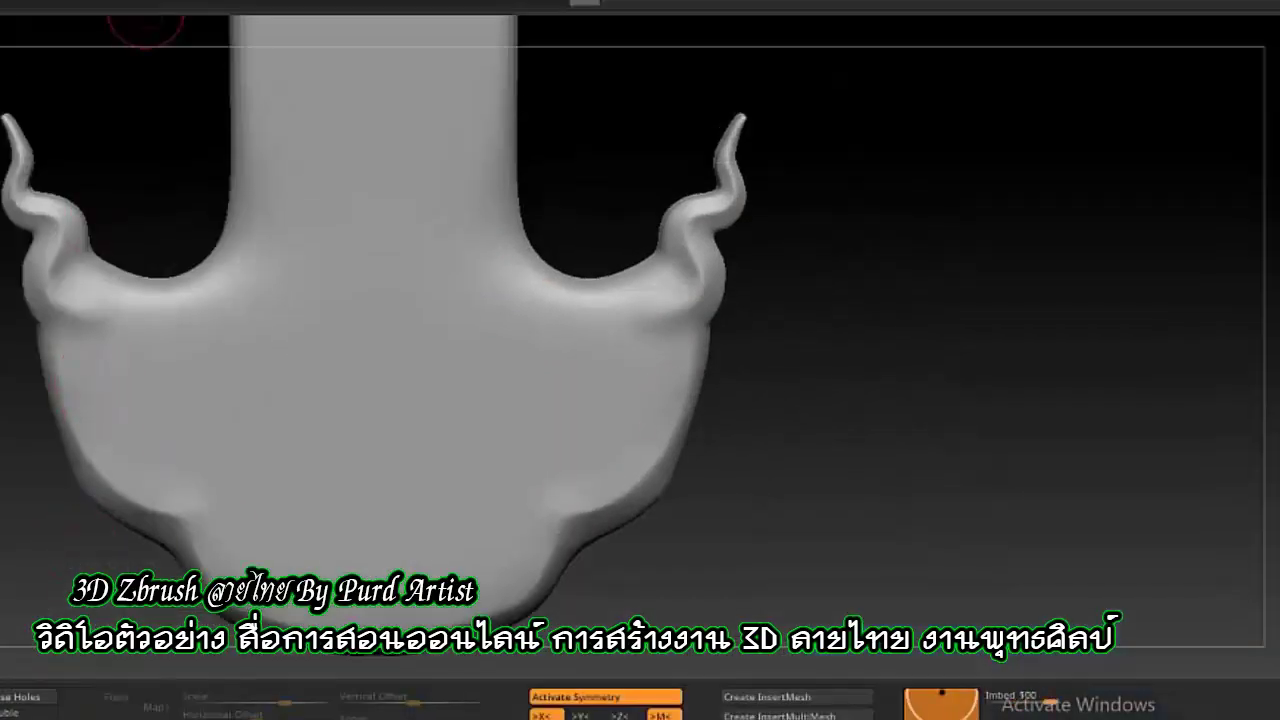
drag(100, 245, 88, 320)
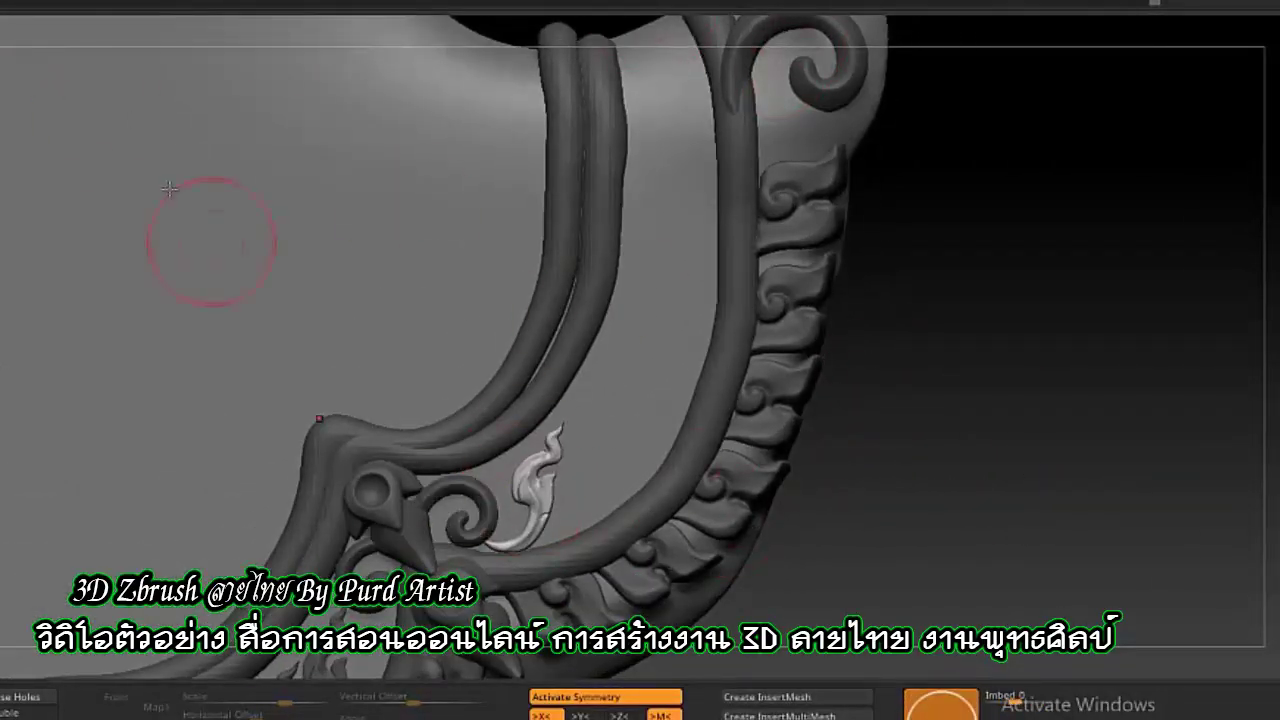
Duplicate the flame ornament into a row along the collar band and orbit to inspect it.
key(w)
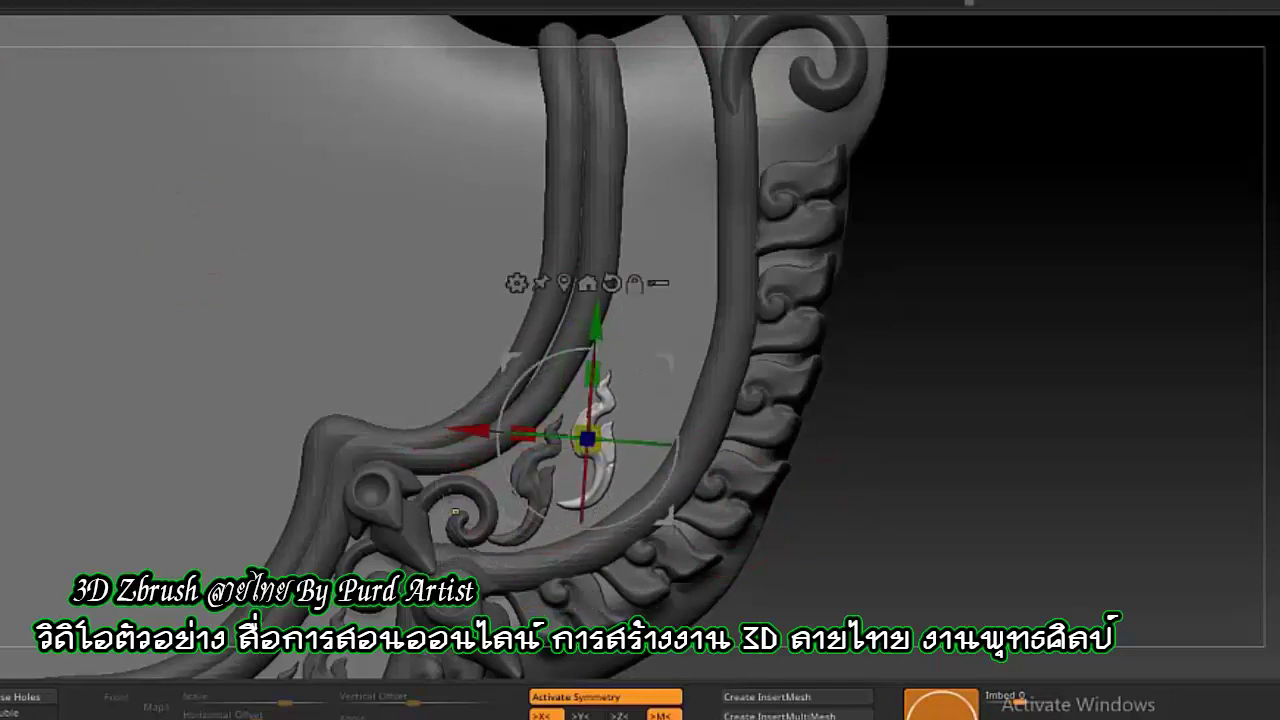
mouse_move(587, 438)
ctrl+mouse_down()
mouse_move(651, 371)
mouse_move(655, 283)
ctrl+mouse_up()
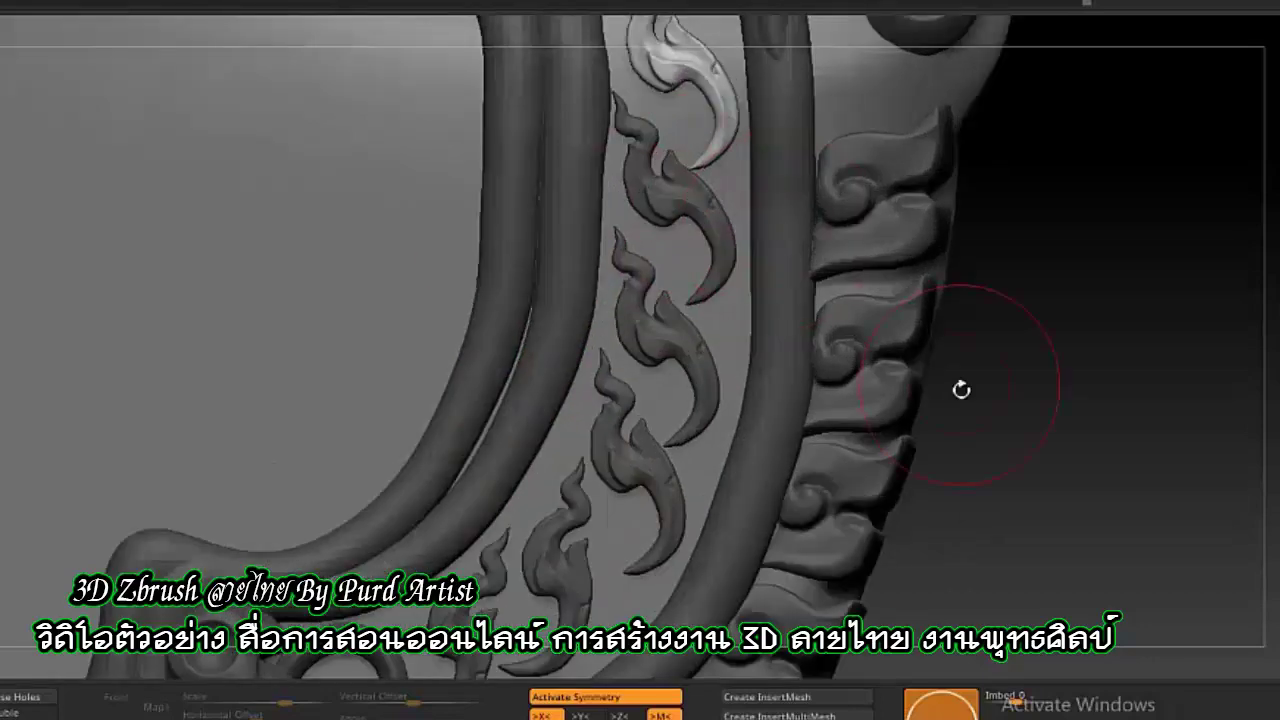
drag(961, 389, 678, 180)
drag(700, 265, 712, 200)
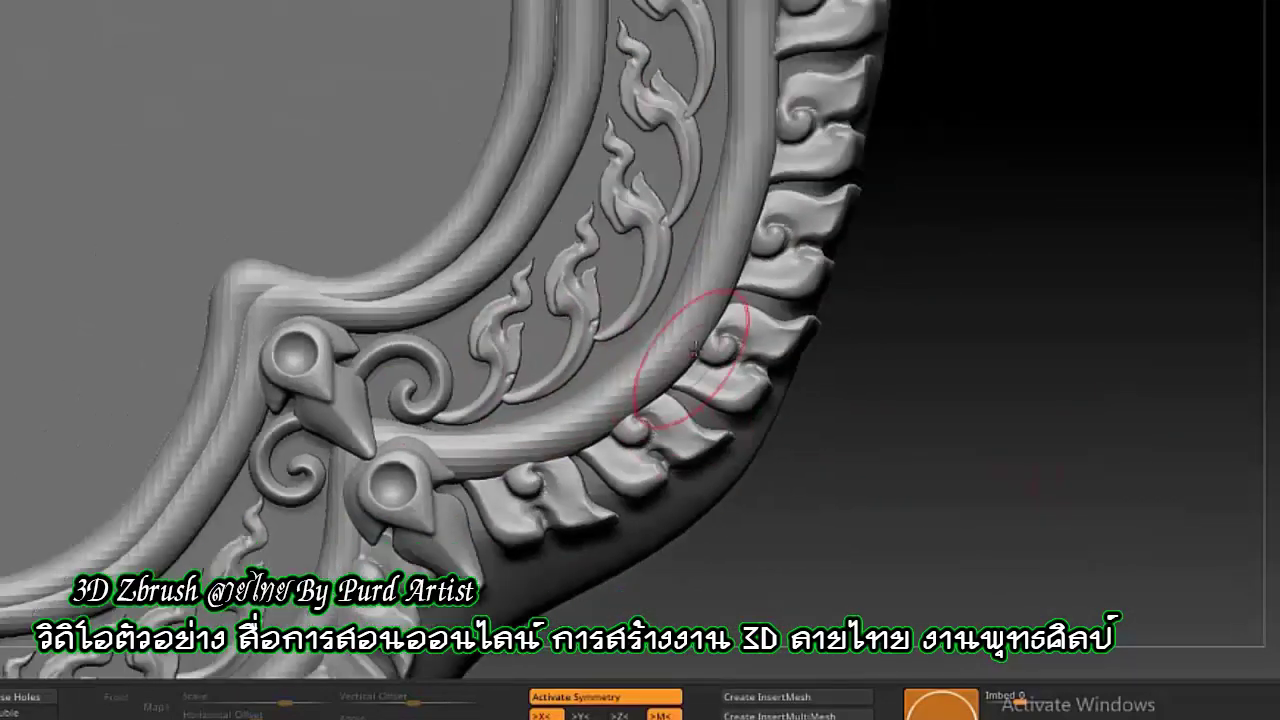
drag(700, 314, 783, 367)
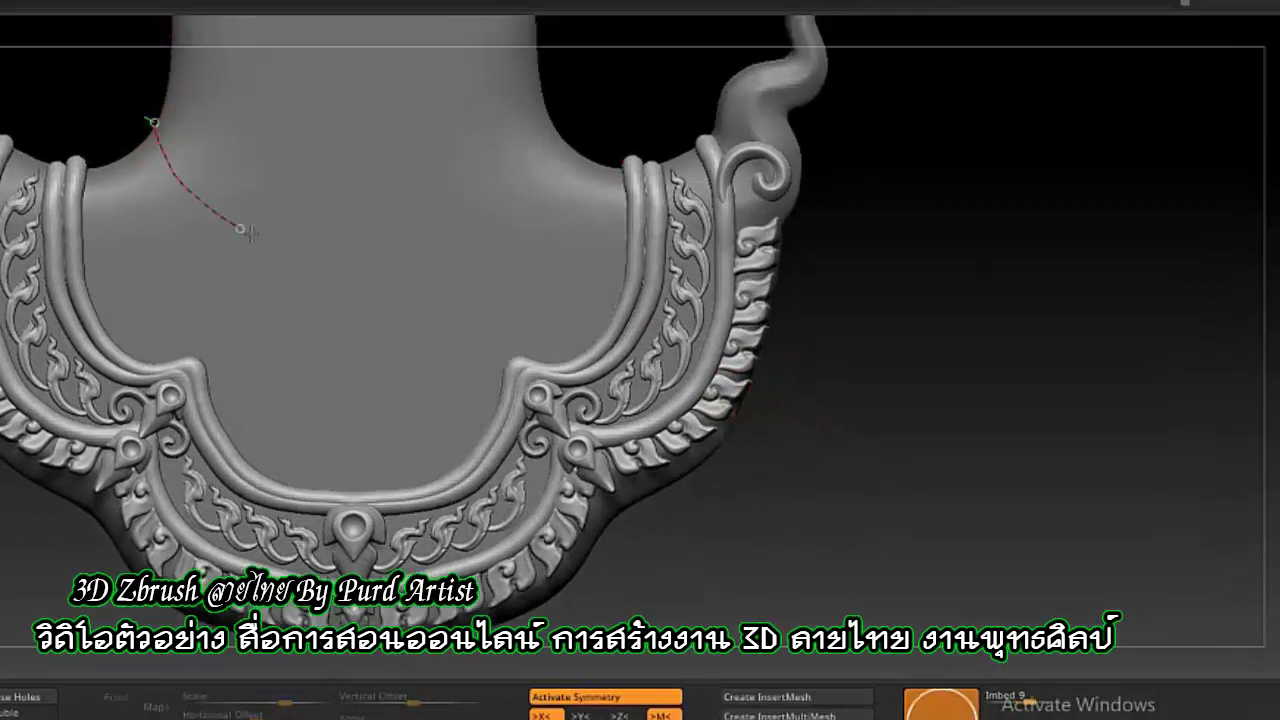
Draw two symmetric tubes across the neck and nudge the second one slightly upward.
drag(248, 232, 354, 250)
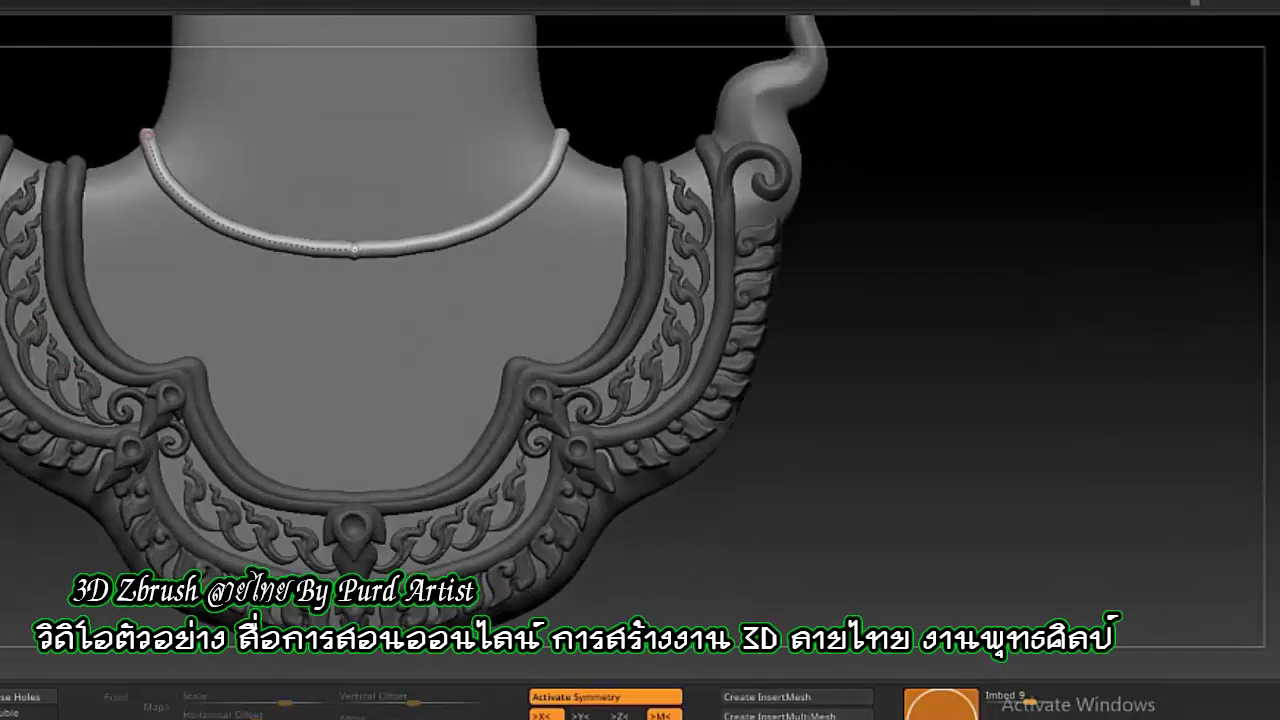
alt+drag(108, 60, 108, 100)
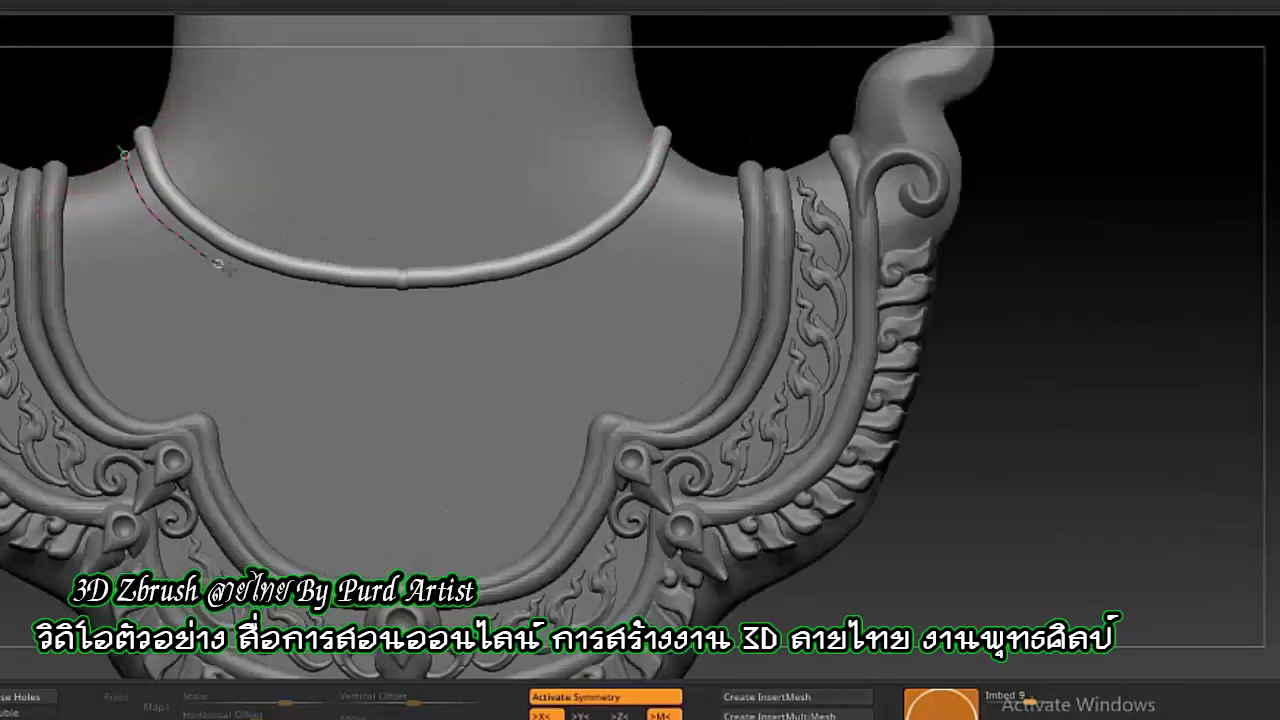
drag(218, 263, 400, 298)
drag(396, 185, 396, 181)
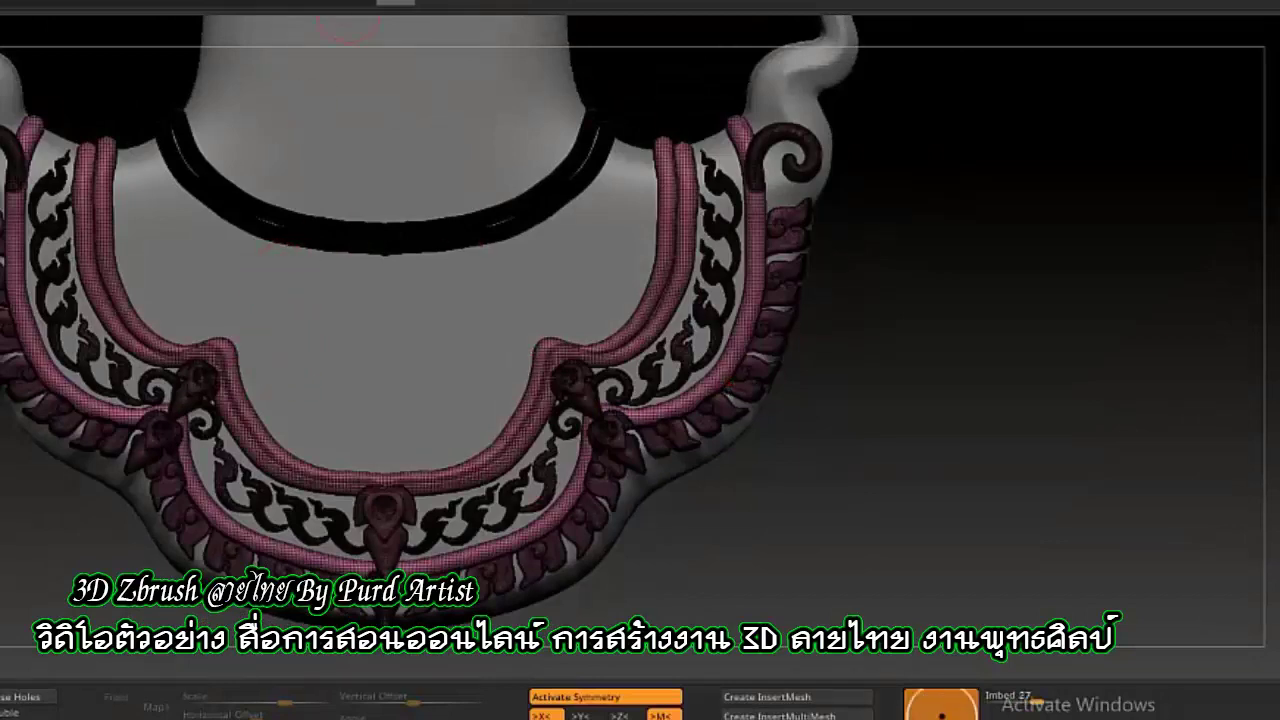
Place a leaf ornament below the necklace, a centre pendant, and mirrored flanking leaves.
drag(381, 337, 381, 360)
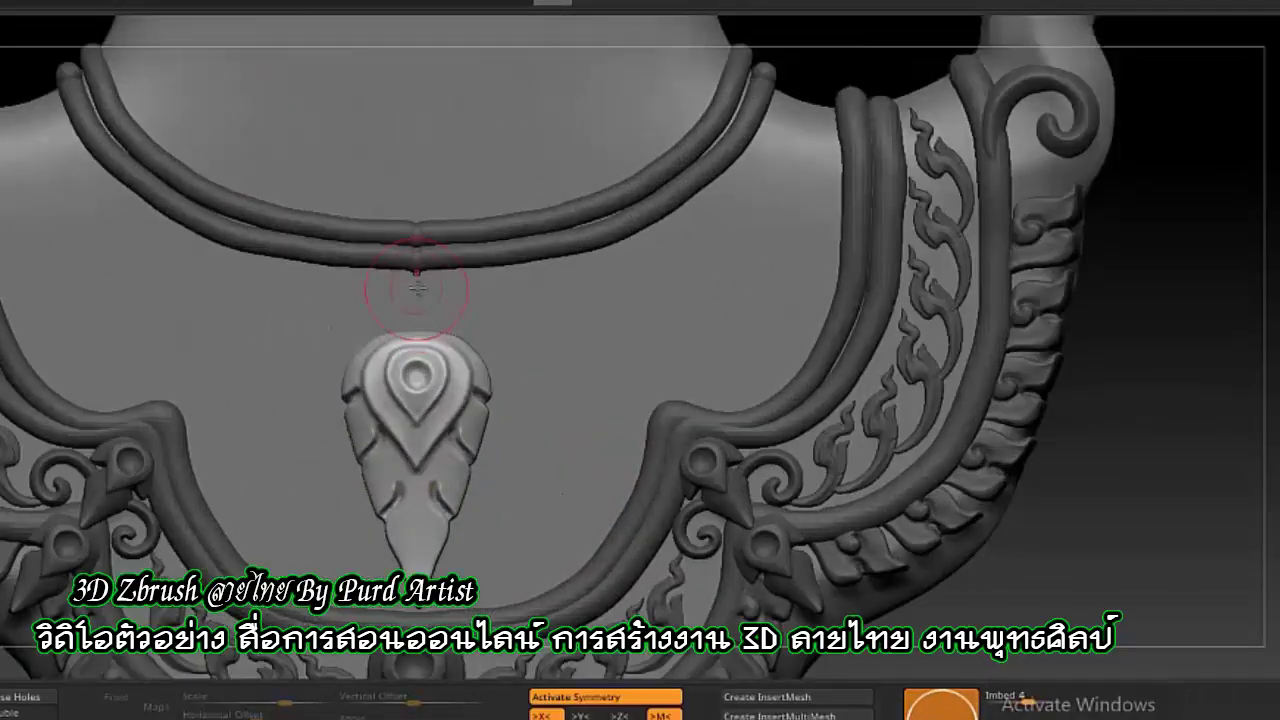
drag(417, 287, 417, 295)
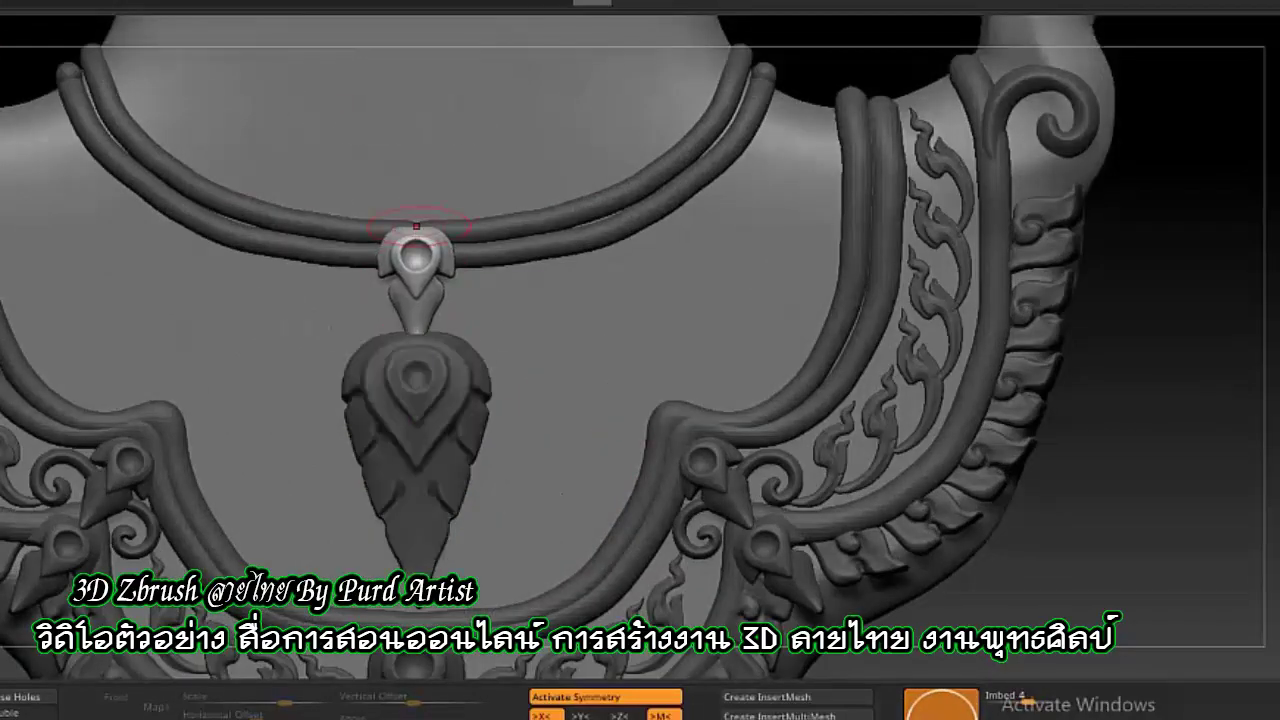
key(w)
drag(622, 341, 615, 320)
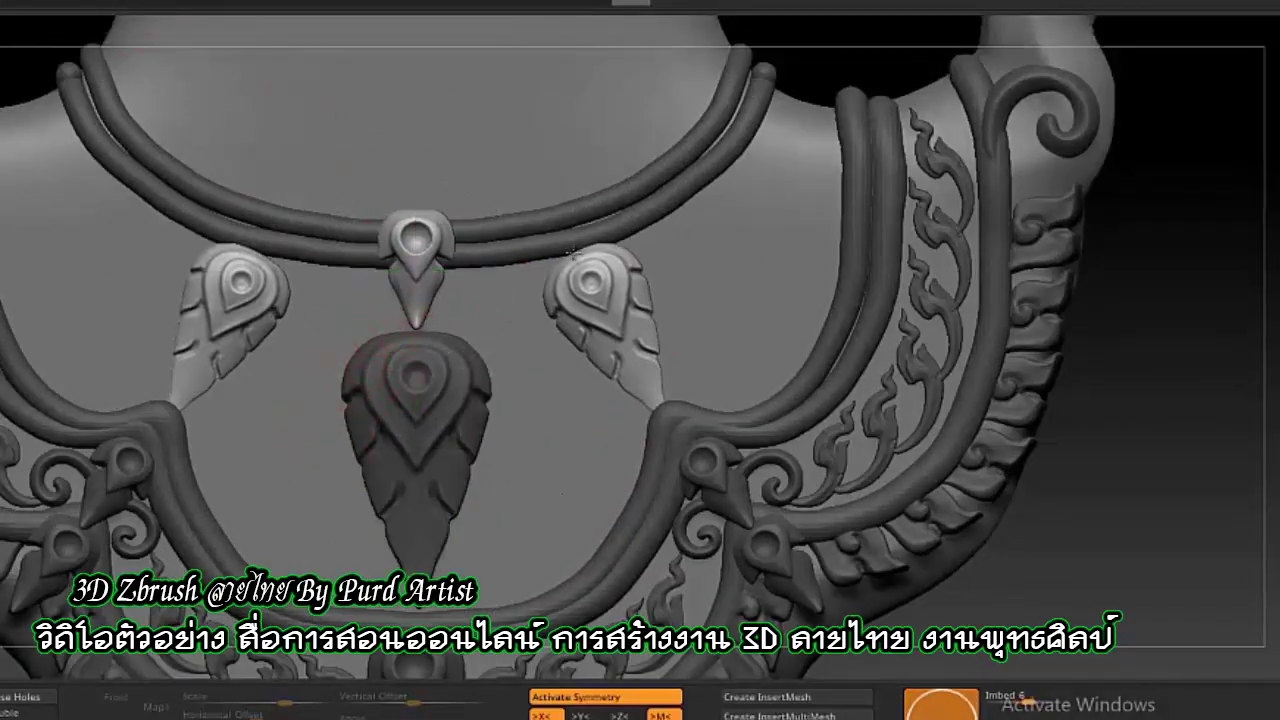
key(w)
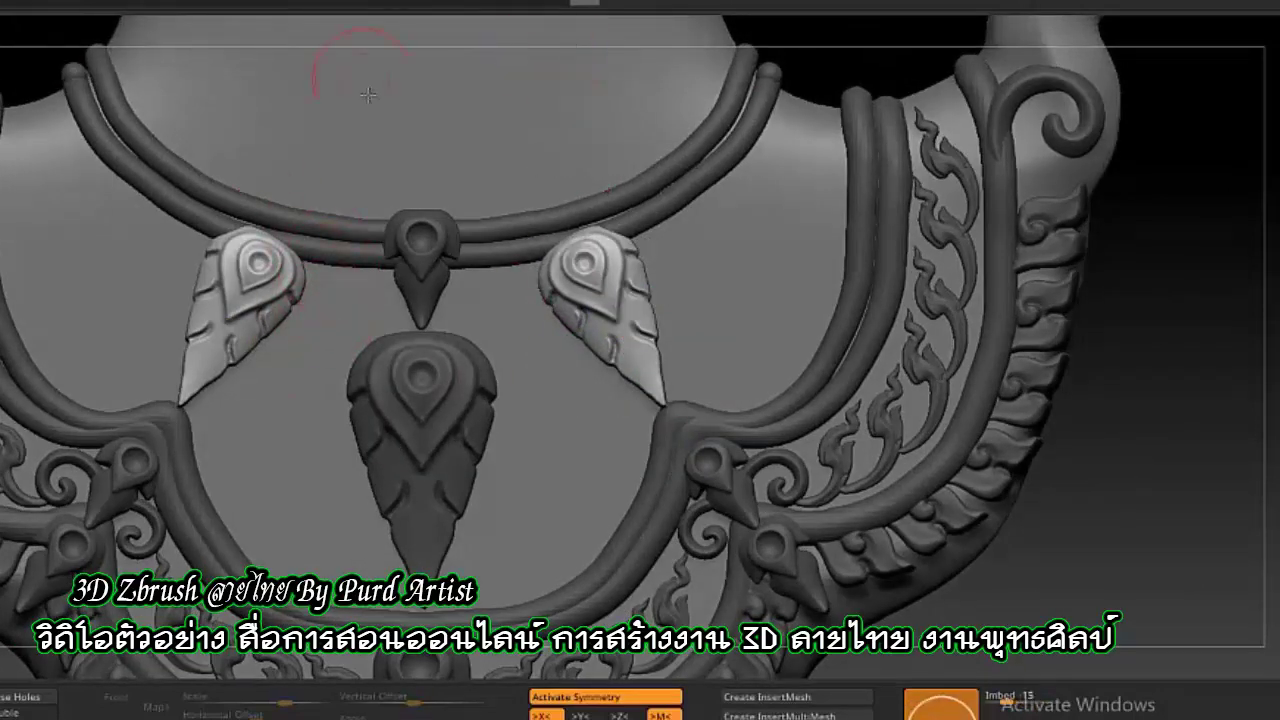
Add mirrored swirl pairs above the pendant and lower down the chest.
drag(374, 340, 336, 362)
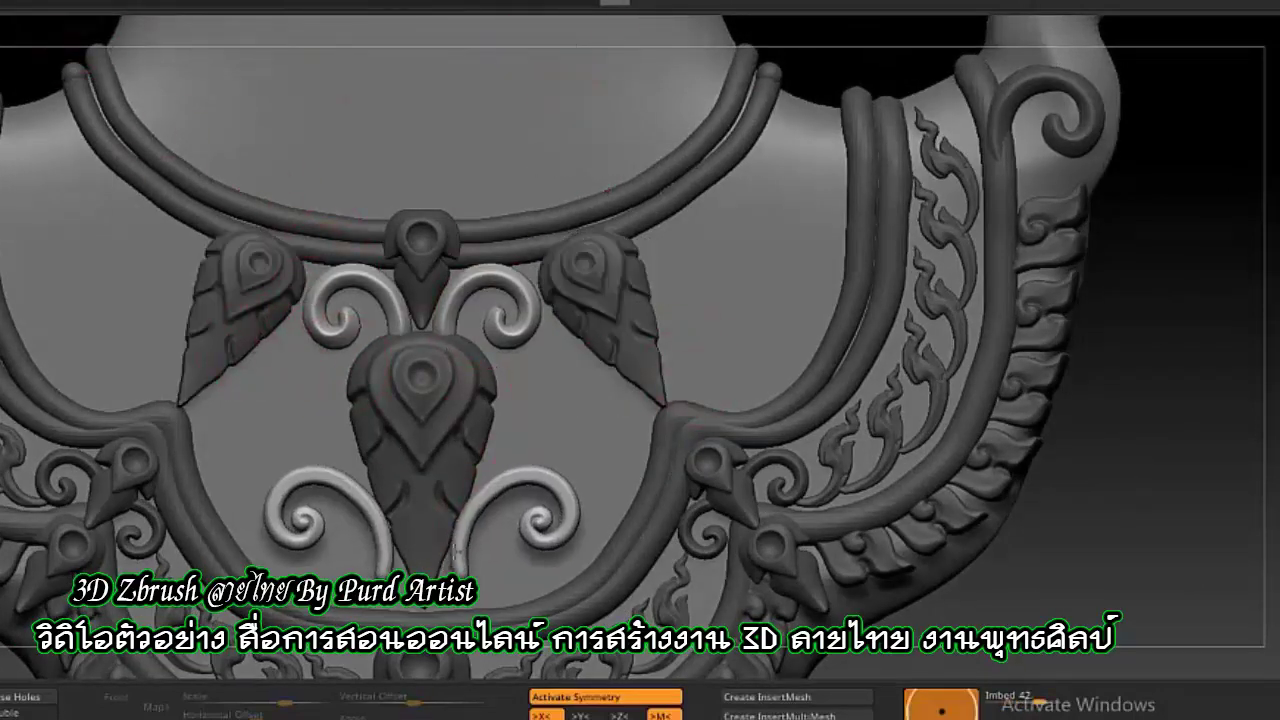
drag(290, 480, 313, 535)
key(w)
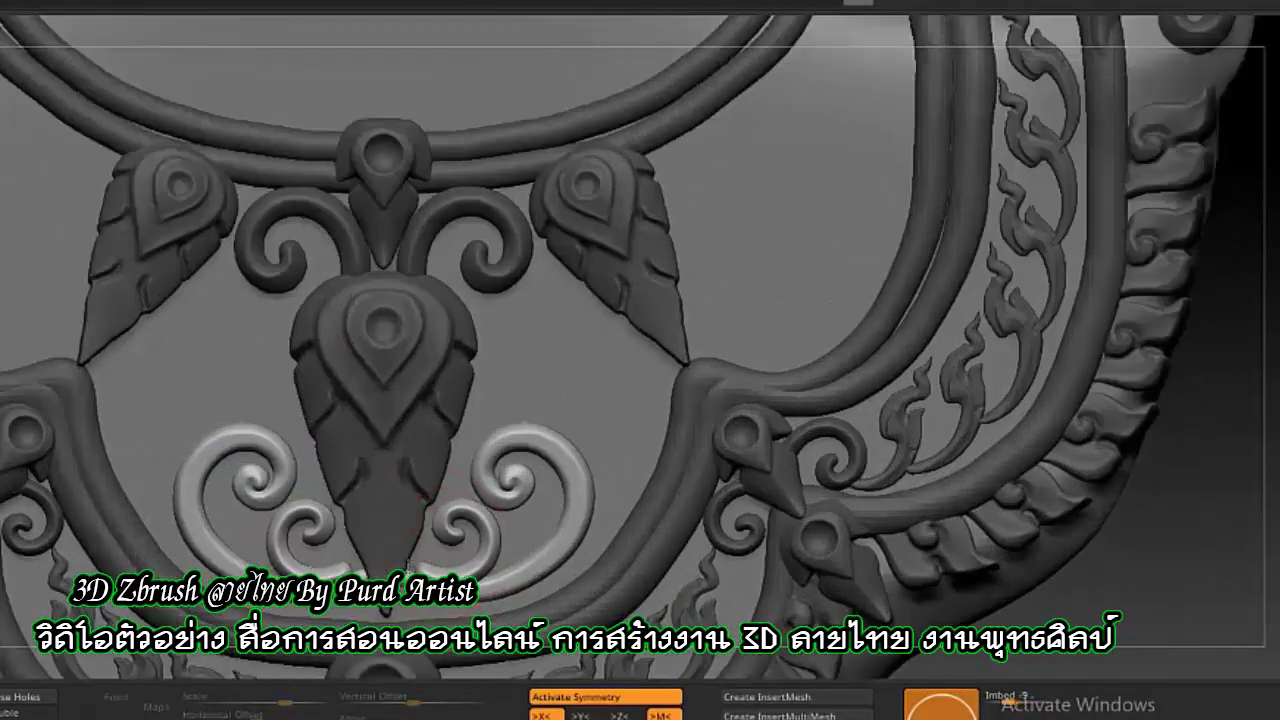
drag(448, 546, 448, 550)
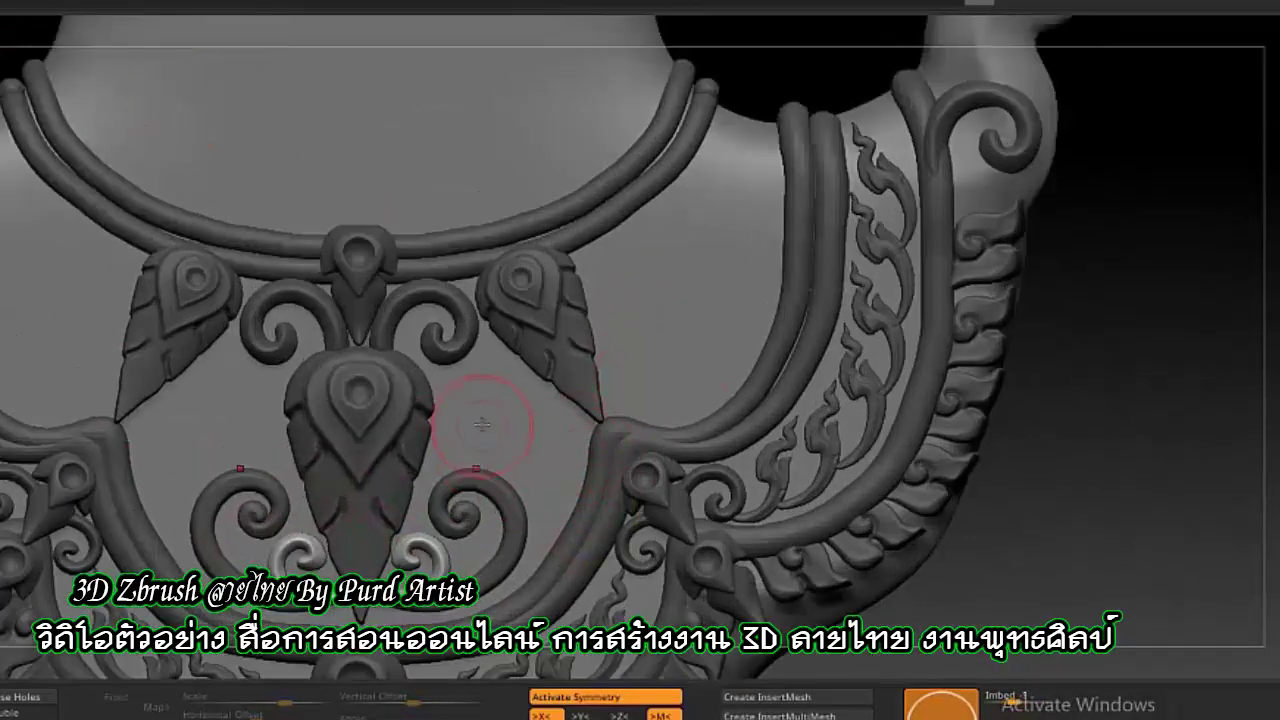
click(482, 425)
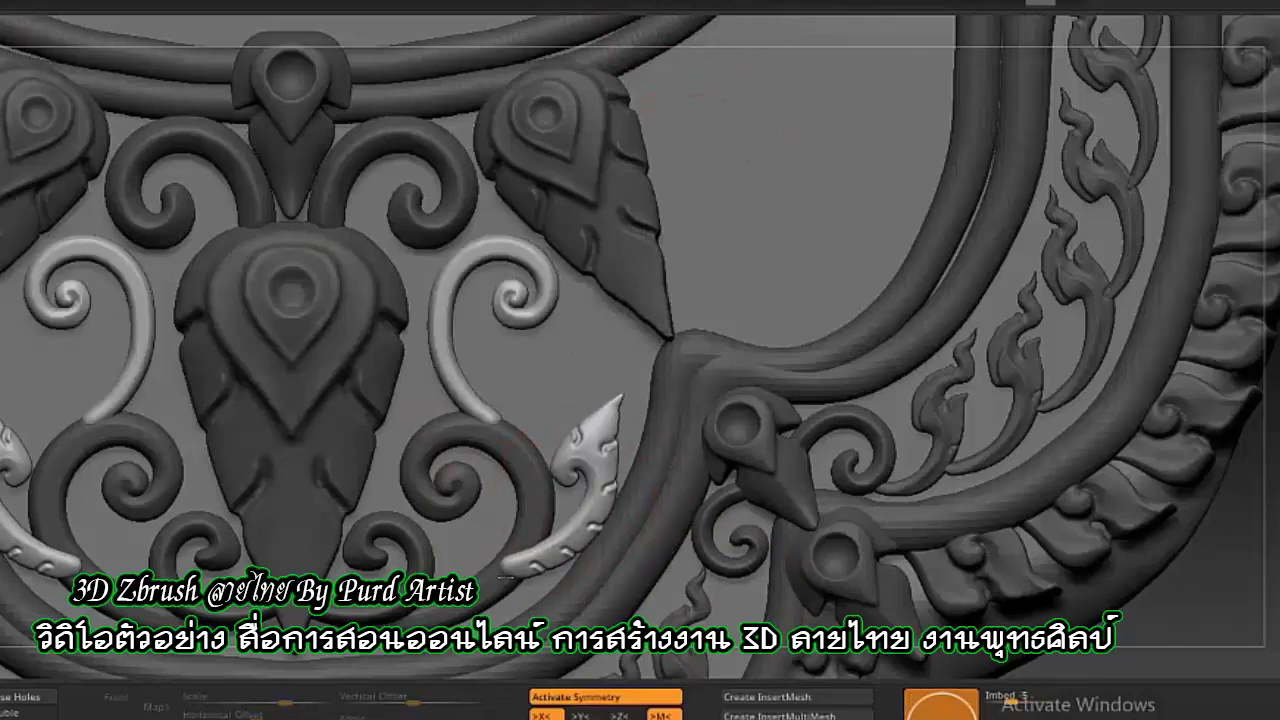
Reposition the spiral pair and shift the silver leaf ornament down and left.
alt+click(568, 490)
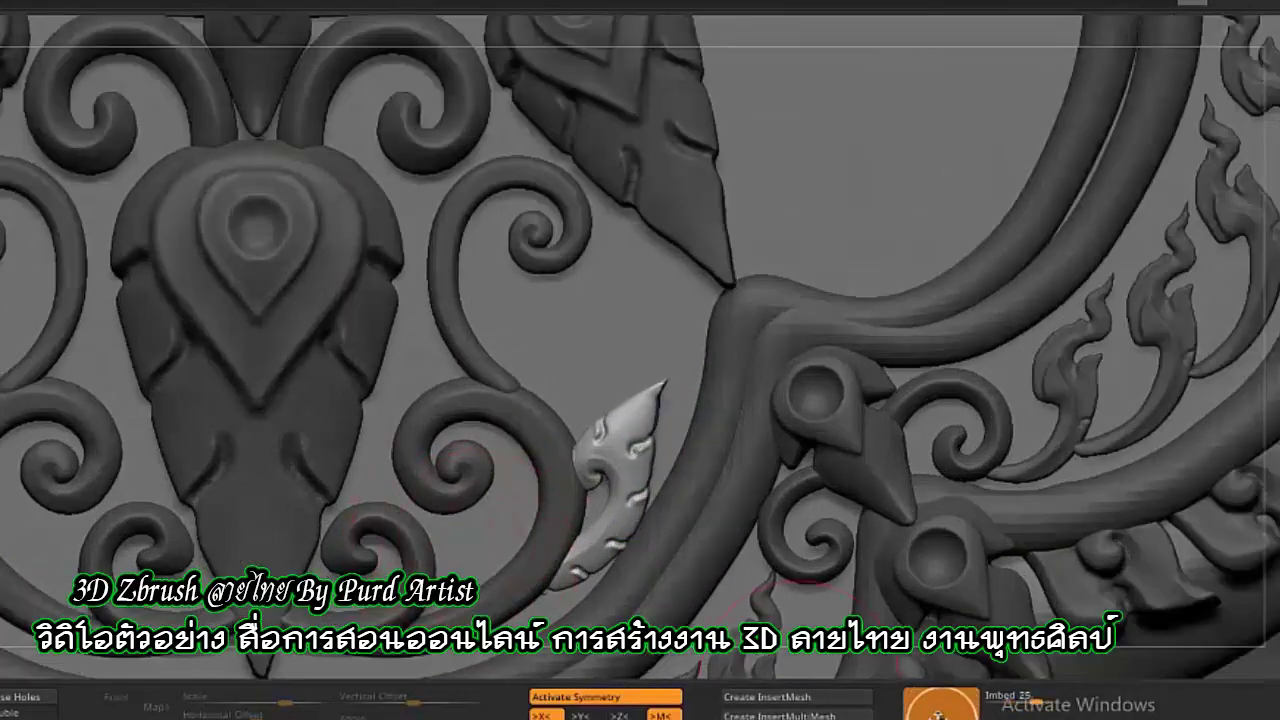
alt+click(475, 525)
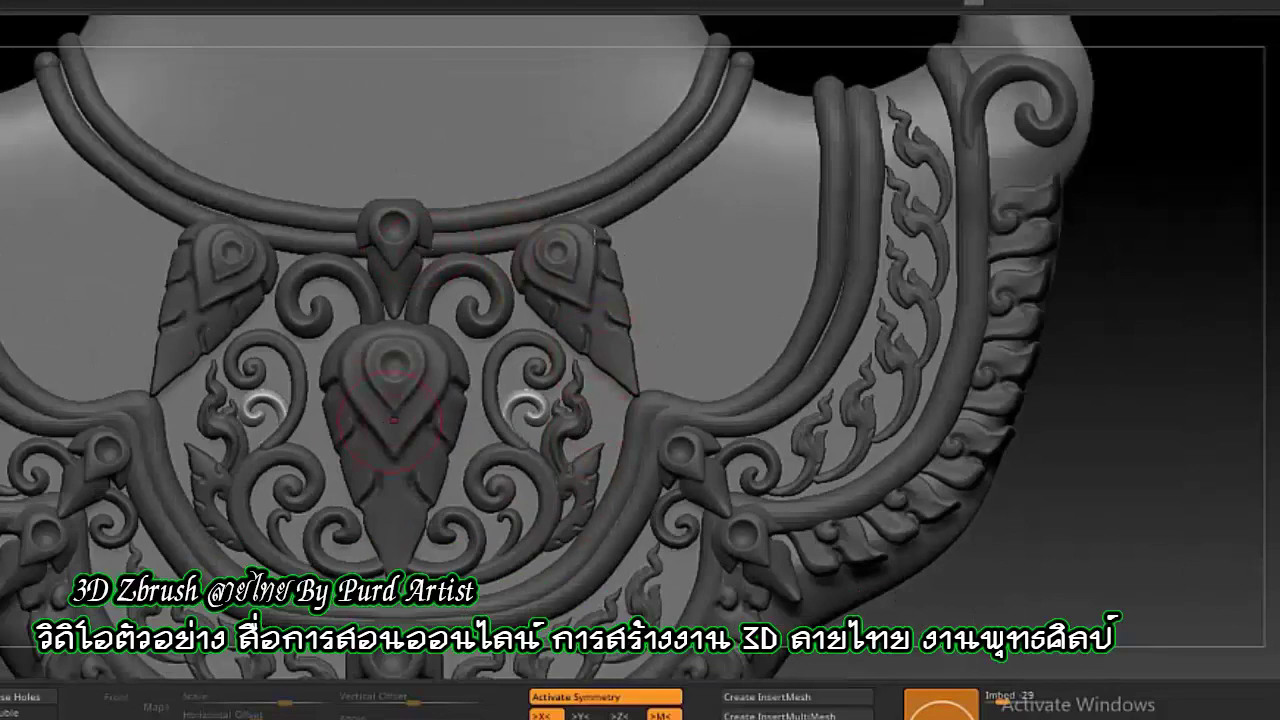
drag(651, 362, 648, 345)
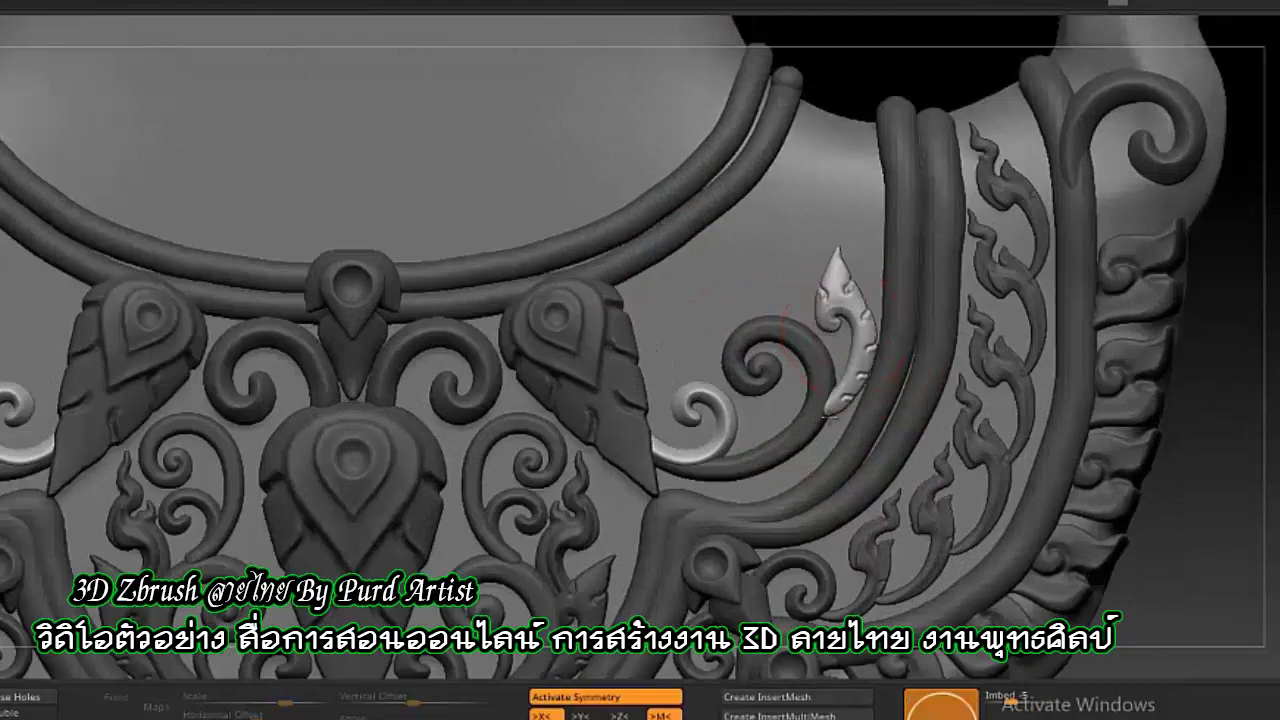
key(w)
drag(844, 360, 828, 388)
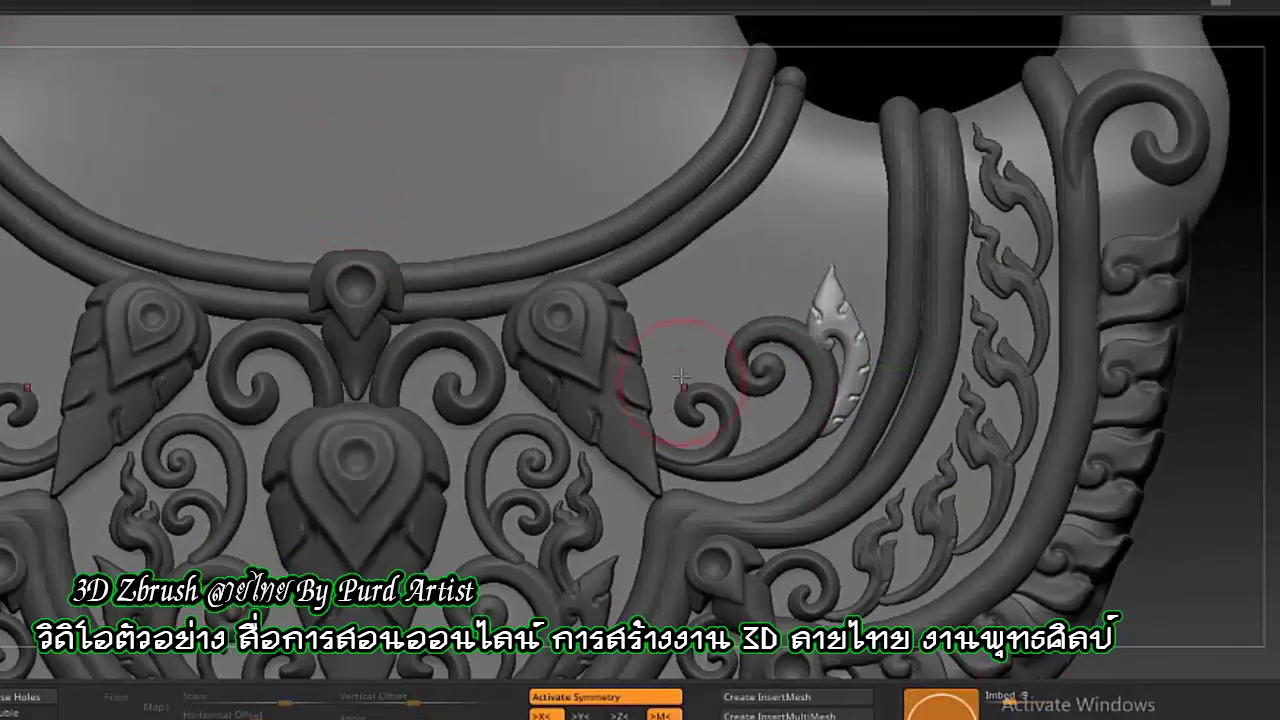
mouse_move(728, 338)
mouse_down()
mouse_move(728, 300)
mouse_move(771, 500)
mouse_move(757, 345)
mouse_move(659, 332)
mouse_move(430, 676)
mouse_up()
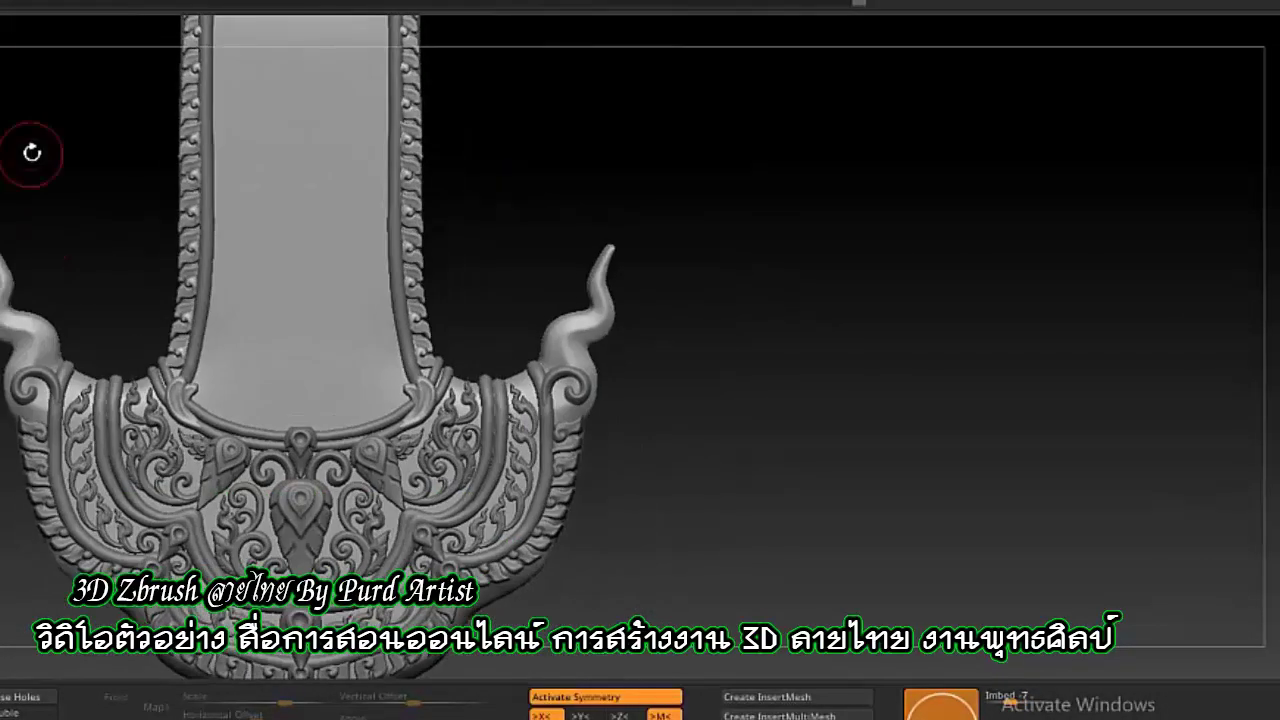
Insert a star rosette on the flat strap and duplicate it higher up.
mouse_move(84, 162)
mouse_down()
mouse_move(300, 15)
mouse_move(290, 318)
mouse_move(200, 300)
mouse_up()
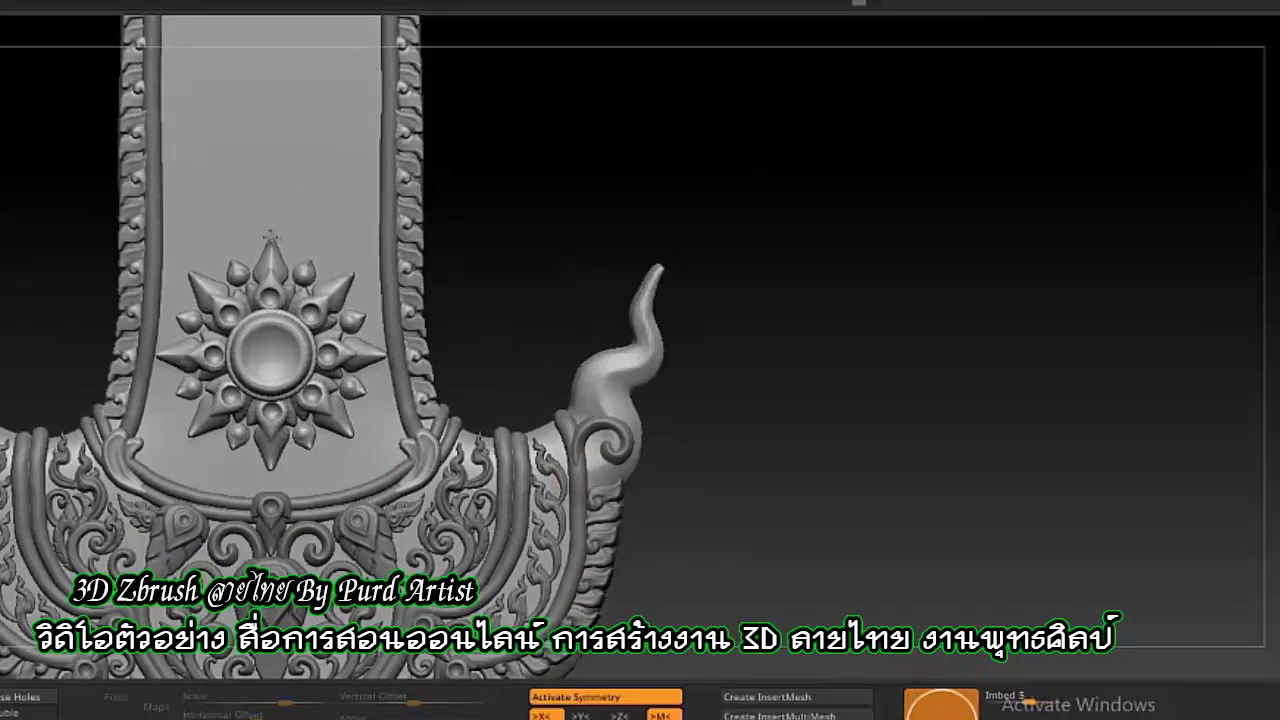
key(w)
drag(61, 244, 120, 250)
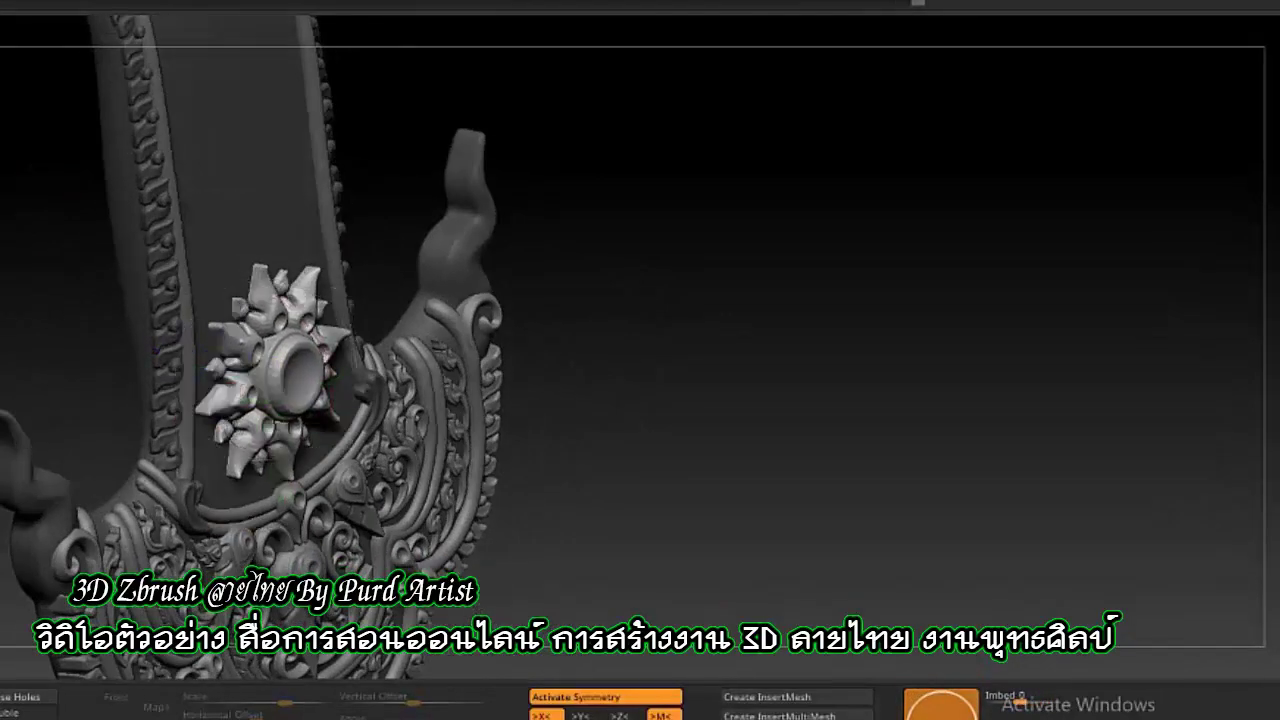
ctrl+drag(240, 480, 240, 260)
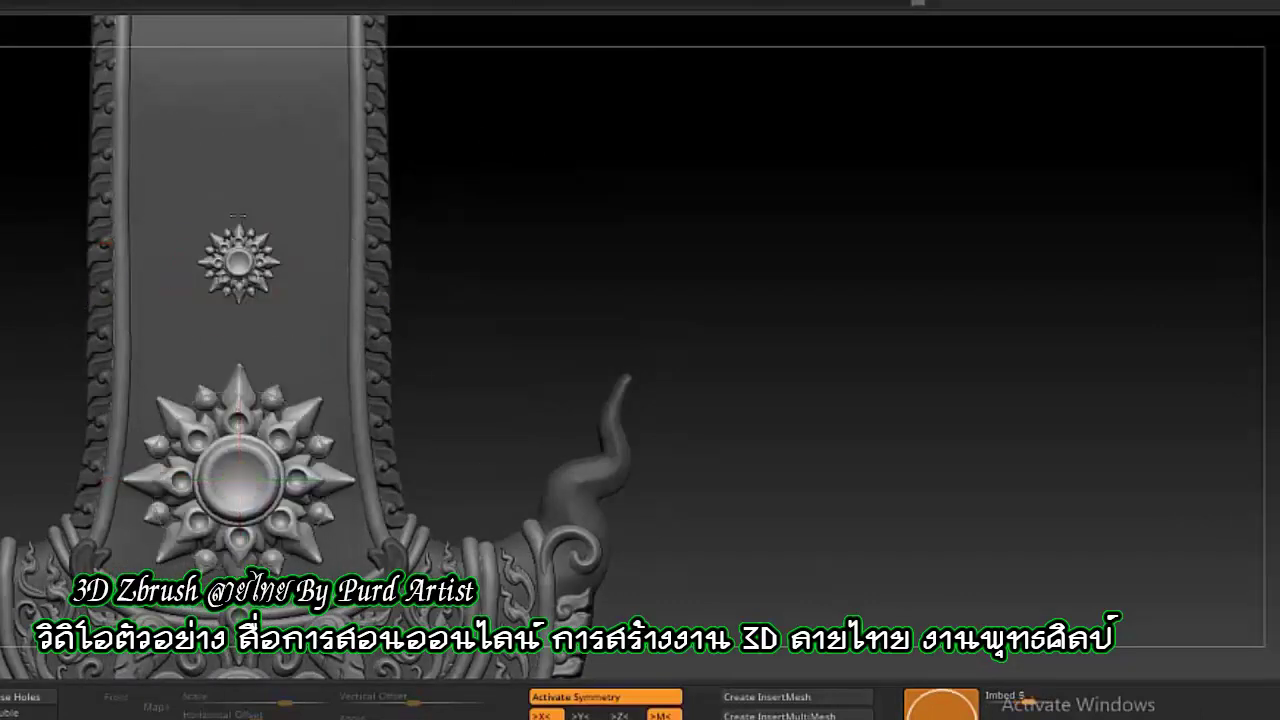
drag(60, 240, 15, 195)
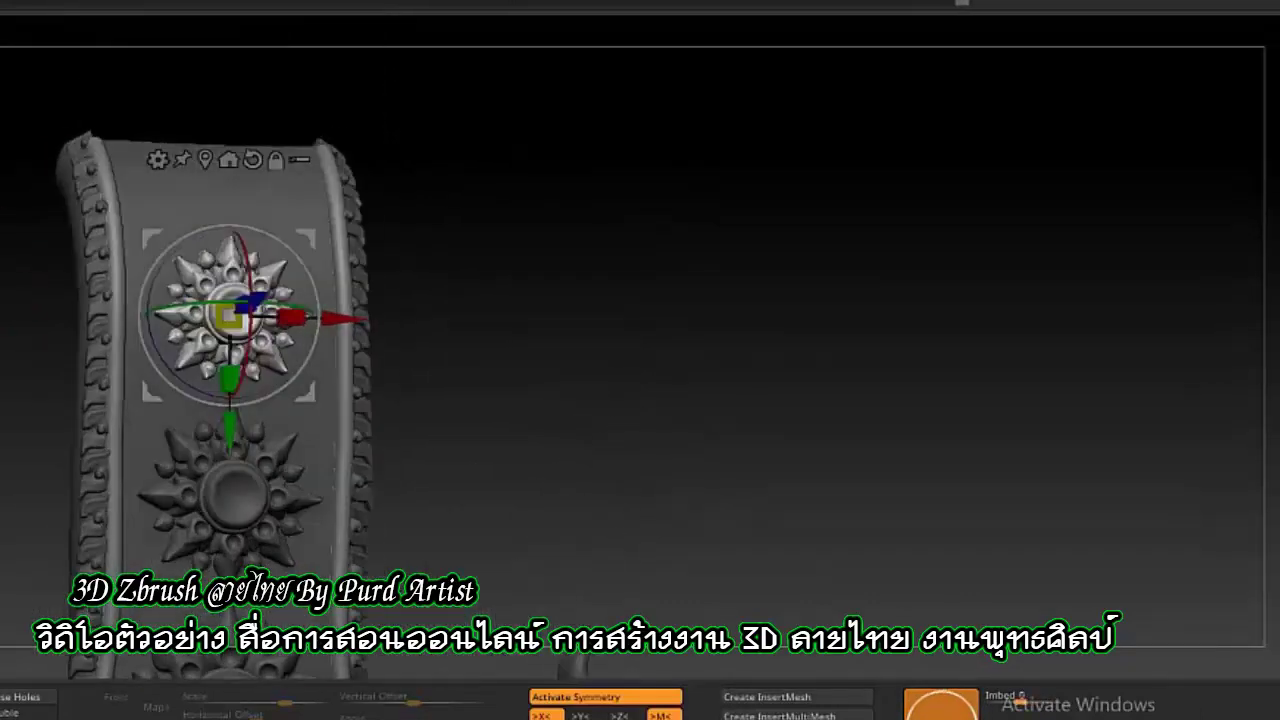
Isolate the scroll ornament at the plate bottom, then clear the mask and inspect the lower star.
key(f)
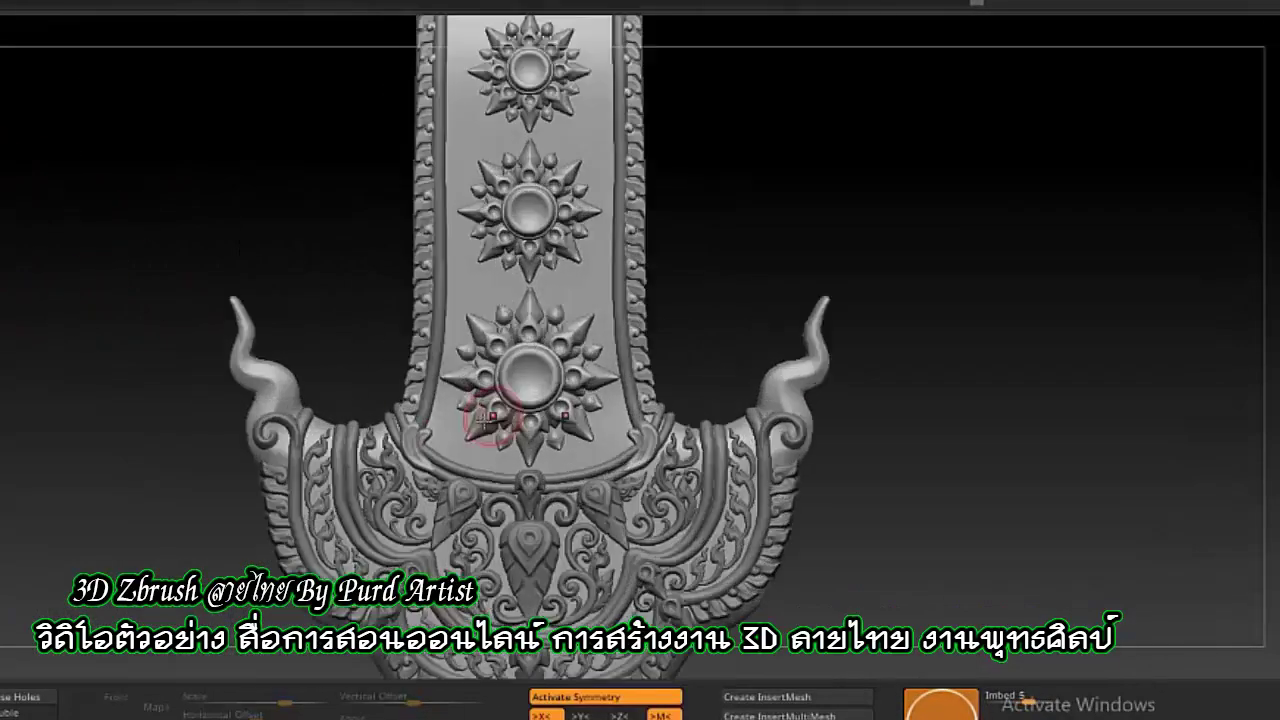
alt+drag(114, 314, 88, 3)
ctrl+shift+click(548, 478)
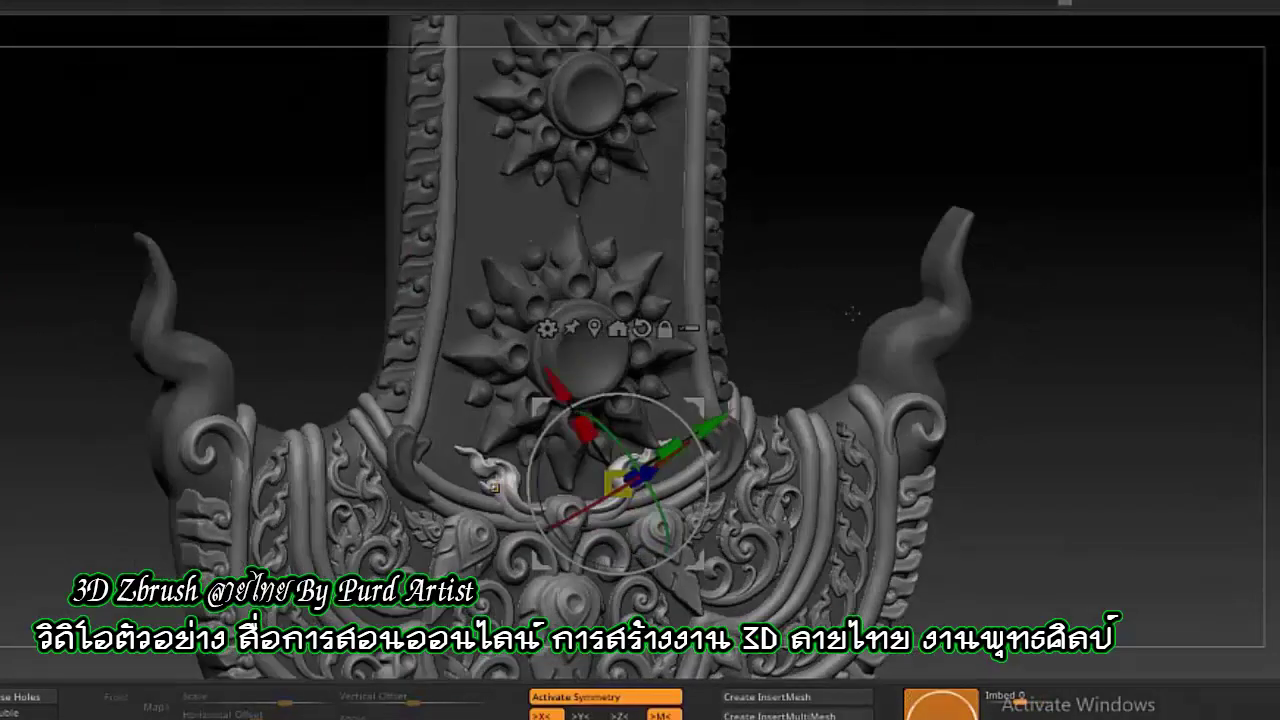
ctrl+click(33, 124)
alt+drag(510, 35, 588, 507)
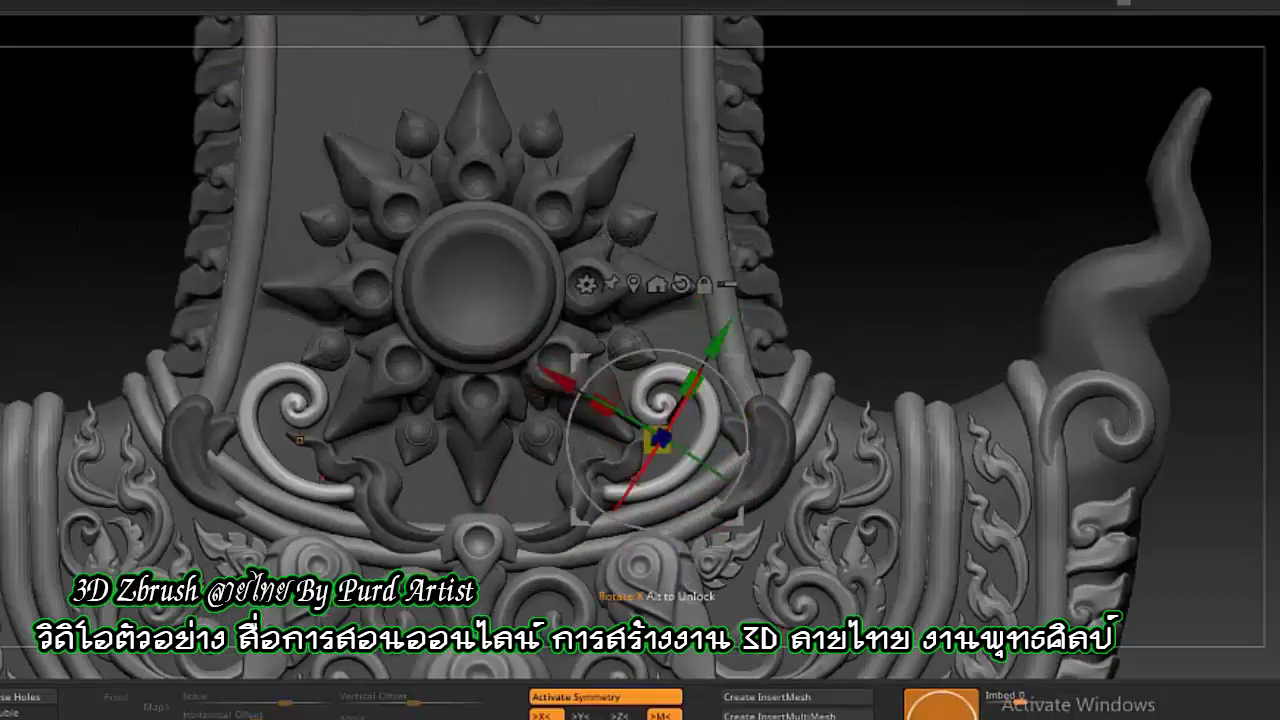
right_drag(558, 455, 570, 465)
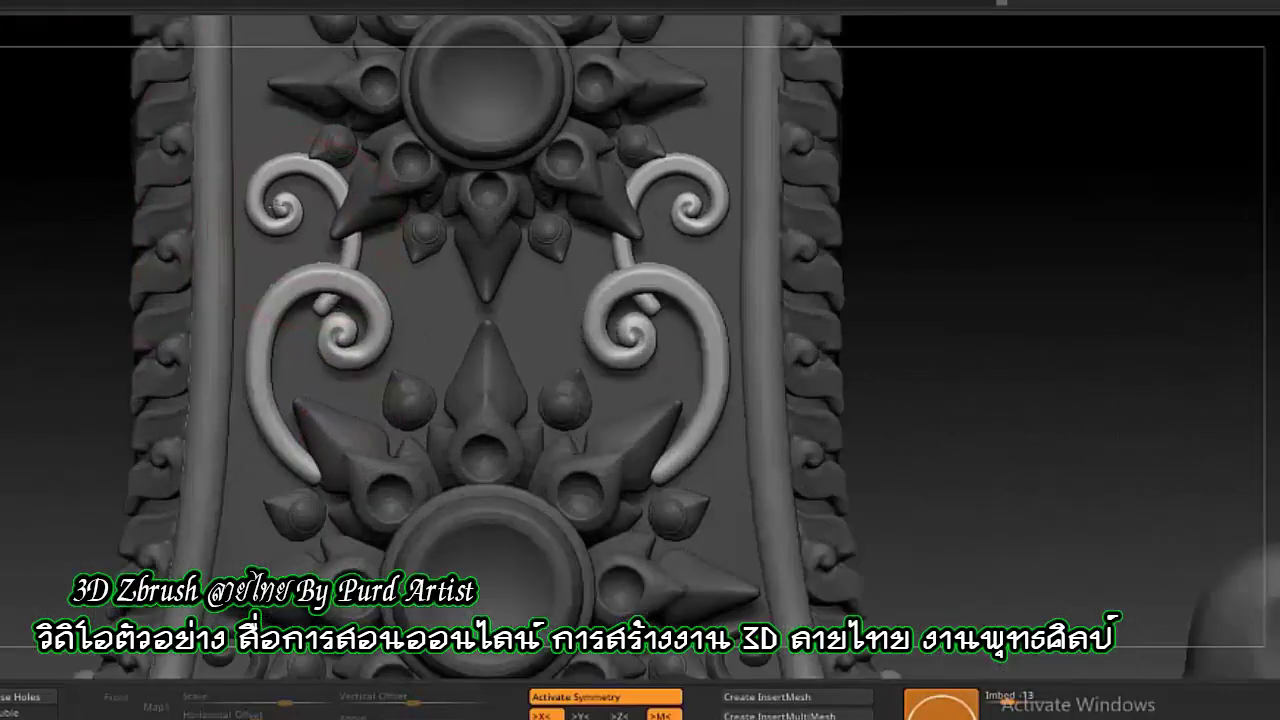
Move the spiral curls up between the rosettes and insert a new curl beside the rosette.
drag(225, 395, 221, 268)
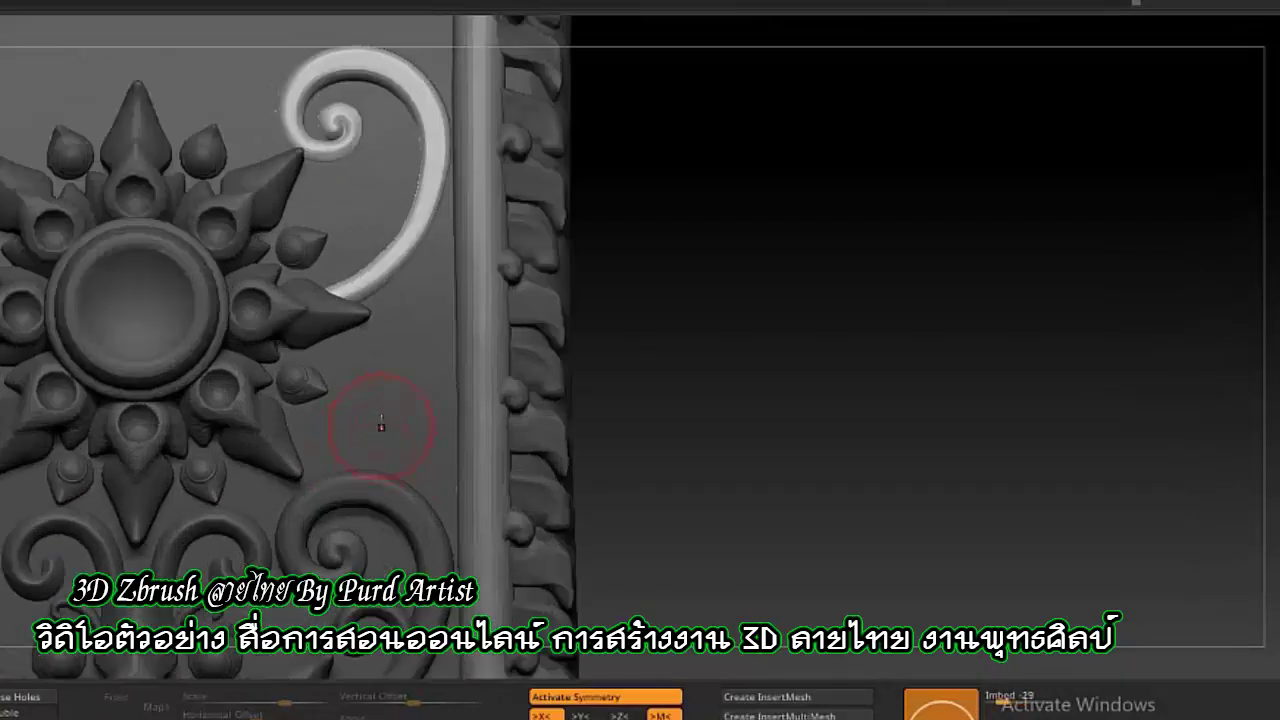
drag(371, 423, 386, 440)
key(w)
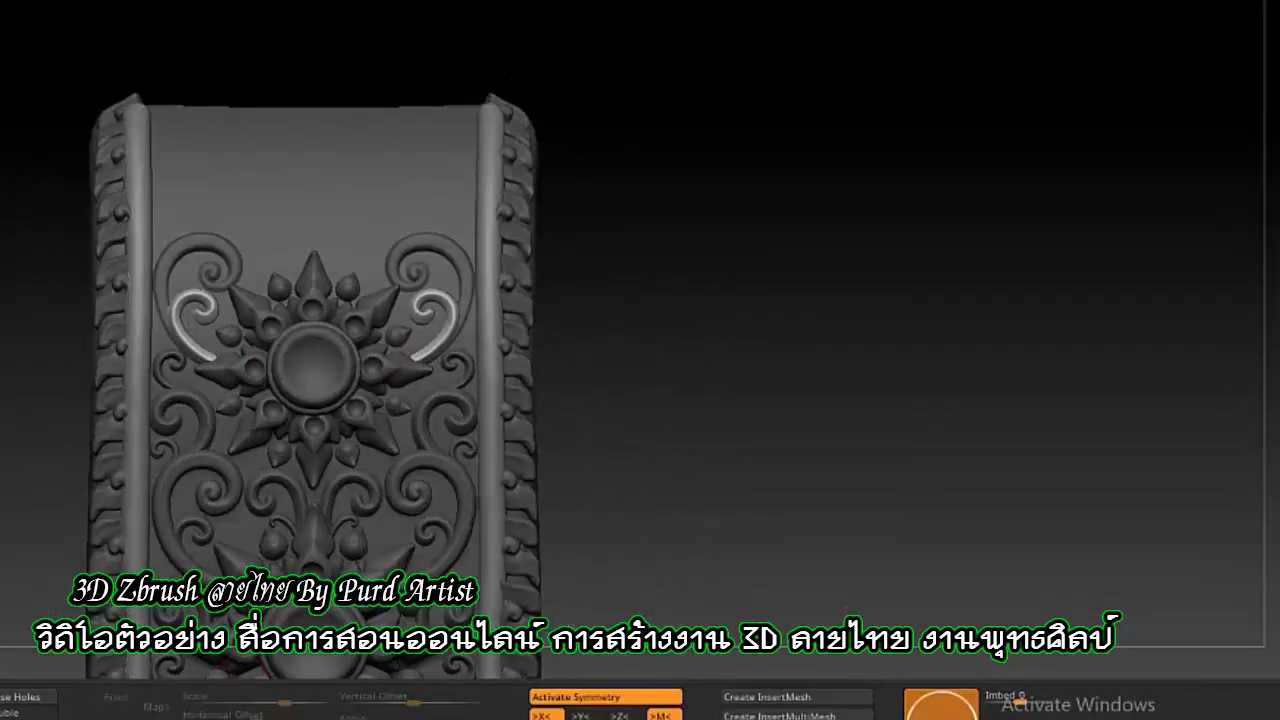
Undo and restore the upper curl ornaments, then reposition the right curl.
key(ctrl+z)
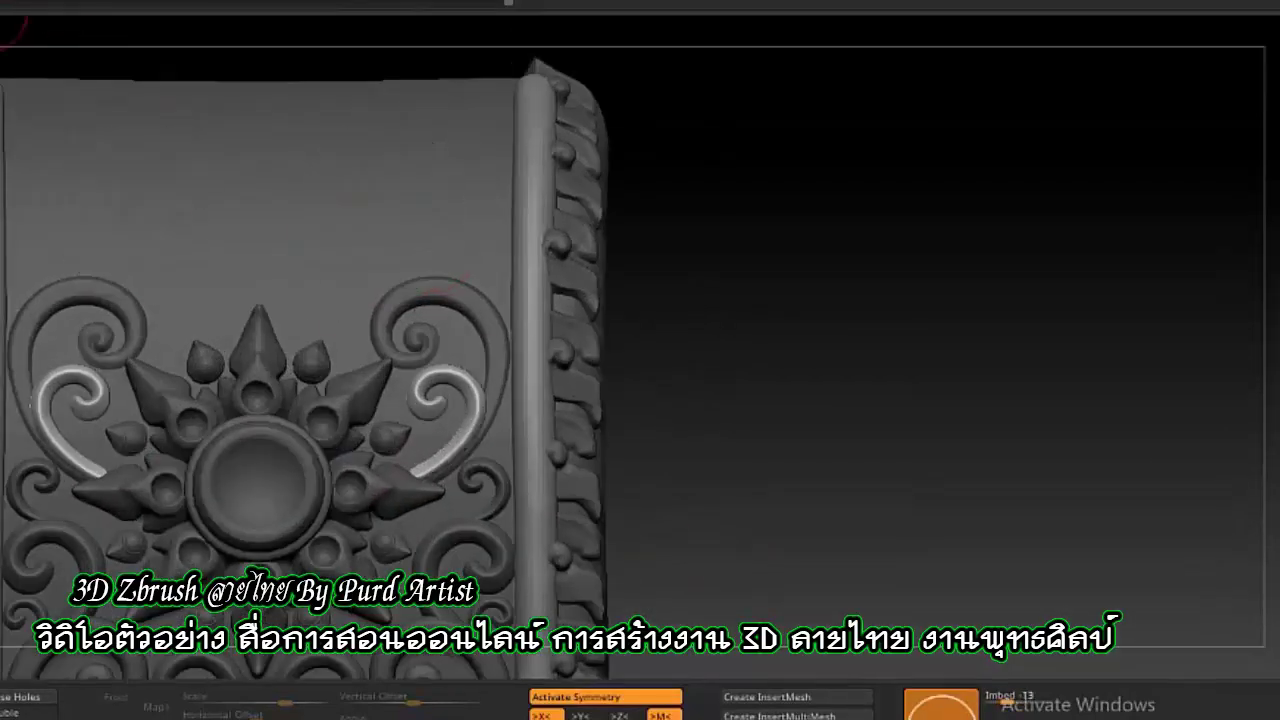
key(ctrl+shift+z)
key(w)
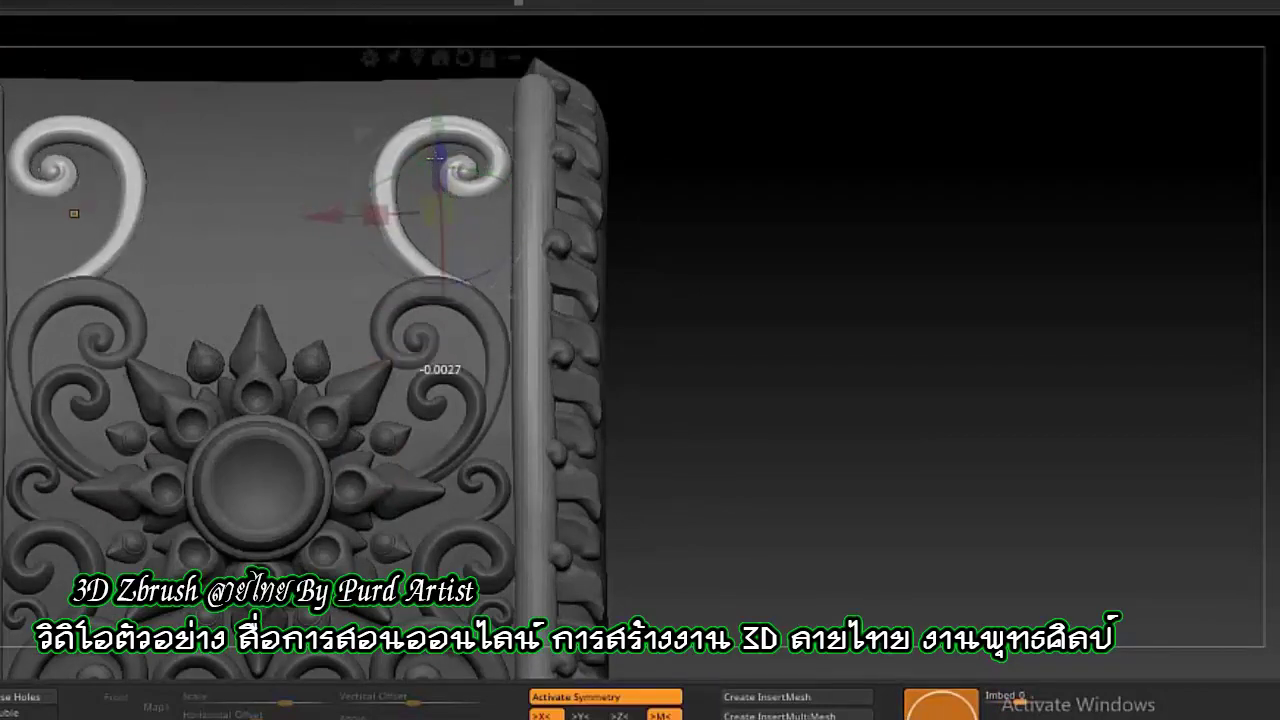
scroll(462, 262, up, 3)
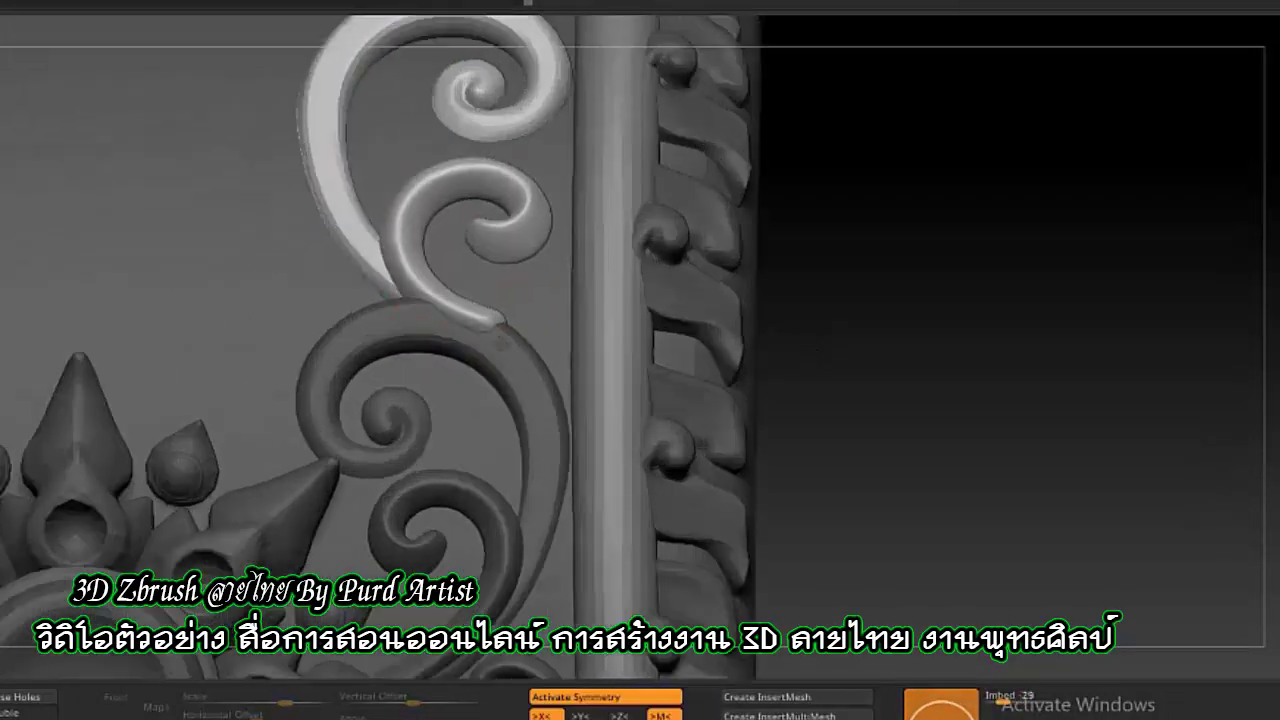
scroll(502, 340, down, 2)
scroll(121, 257, down, 5)
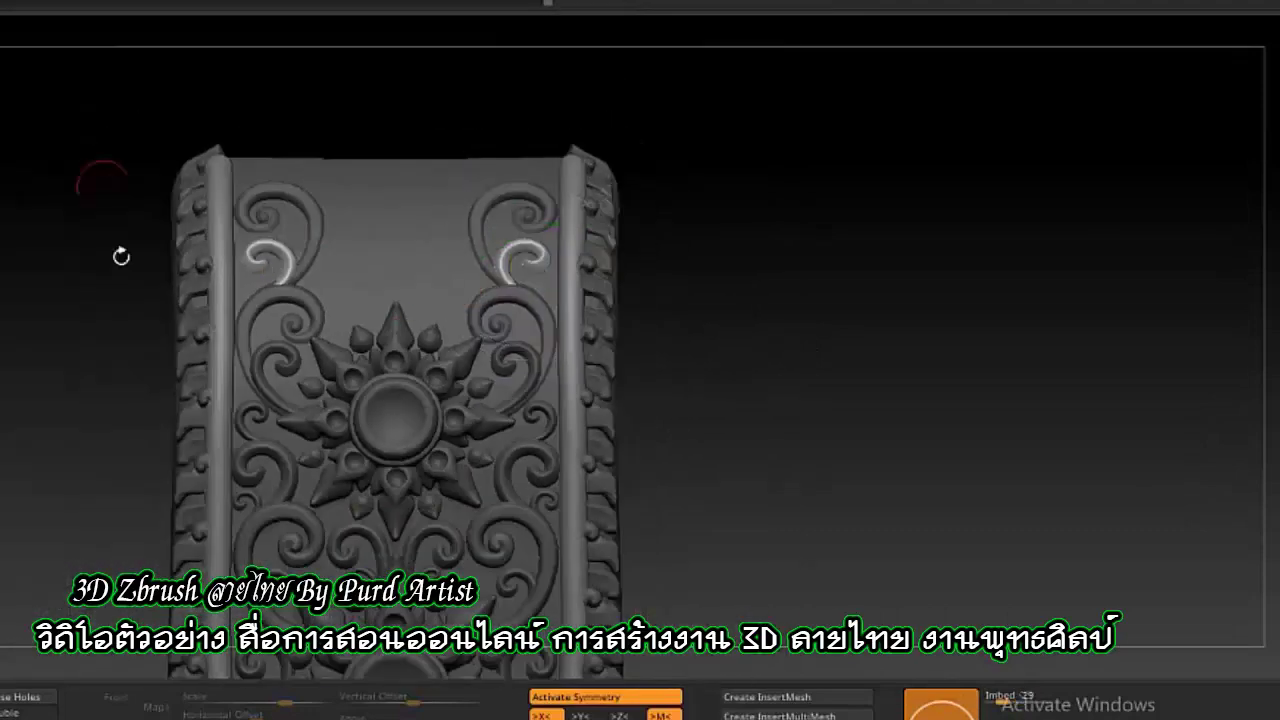
scroll(121, 257, down, 2)
scroll(226, 184, up, 5)
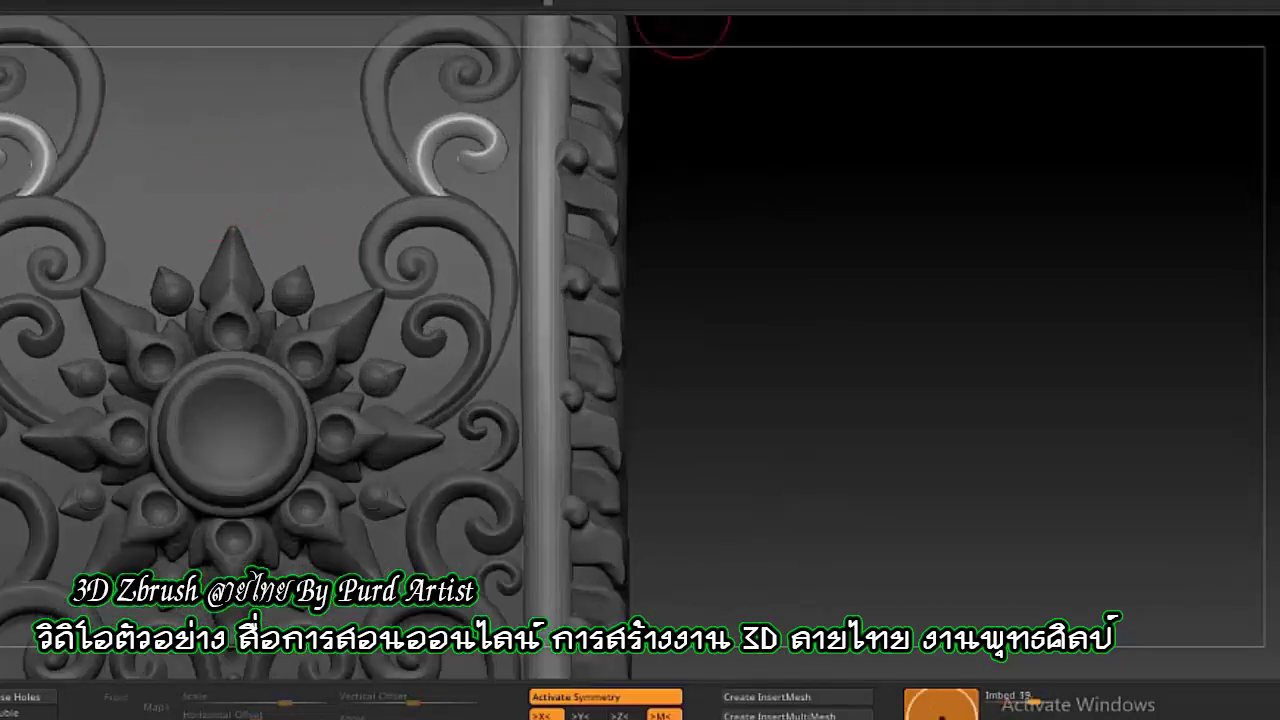
scroll(682, 30, down, 2)
Insert the T-shaped stem ornament above the rosette and position its top.
drag(353, 378, 358, 313)
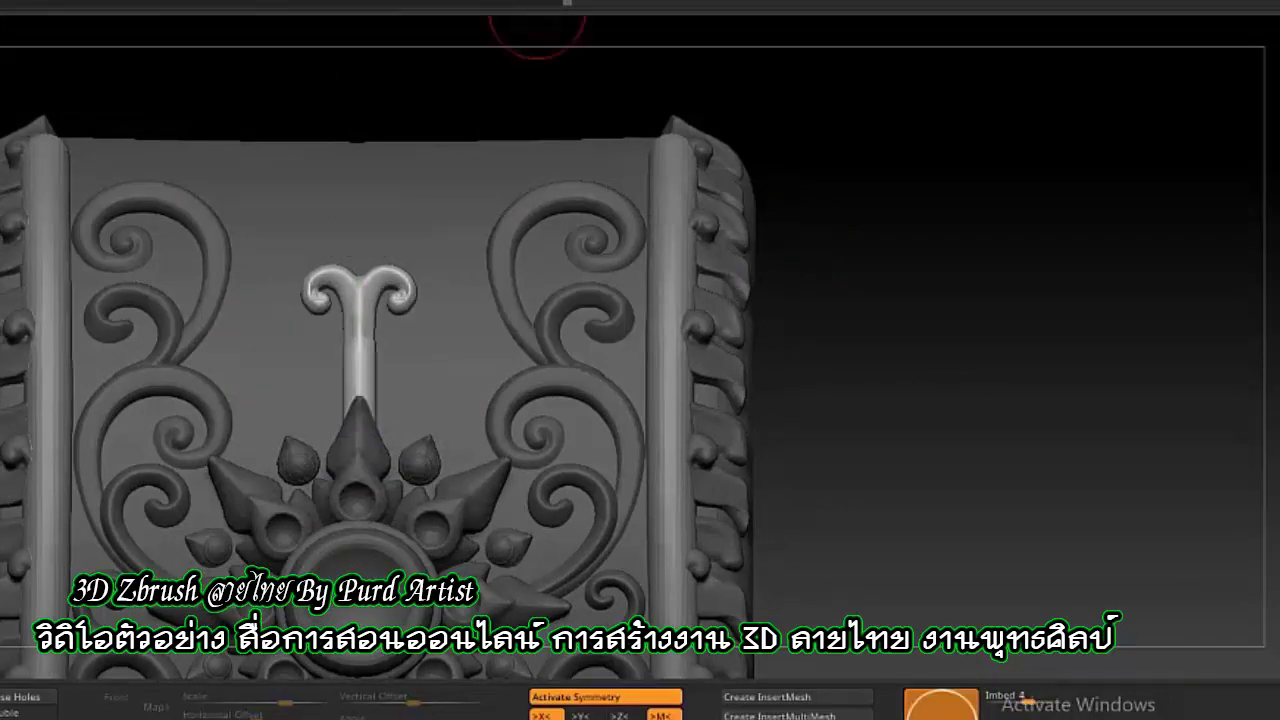
key(w)
ctrl+click(357, 230)
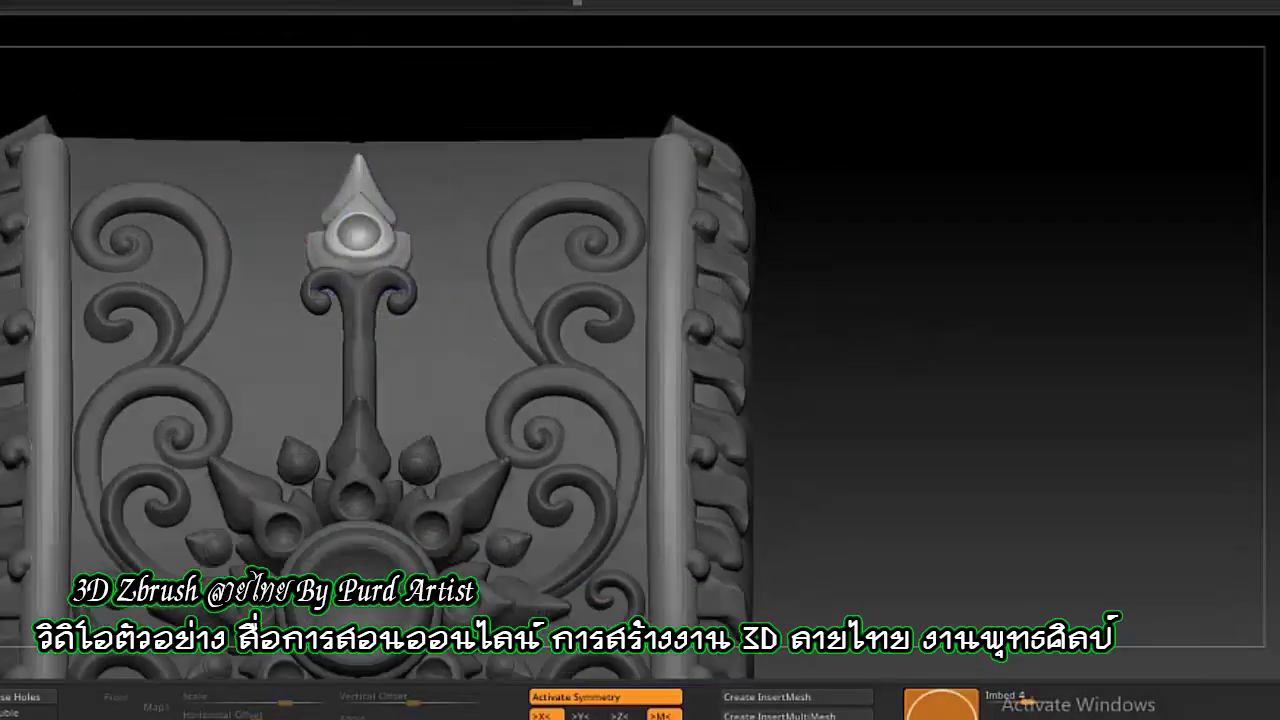
scroll(430, 357, up, 2)
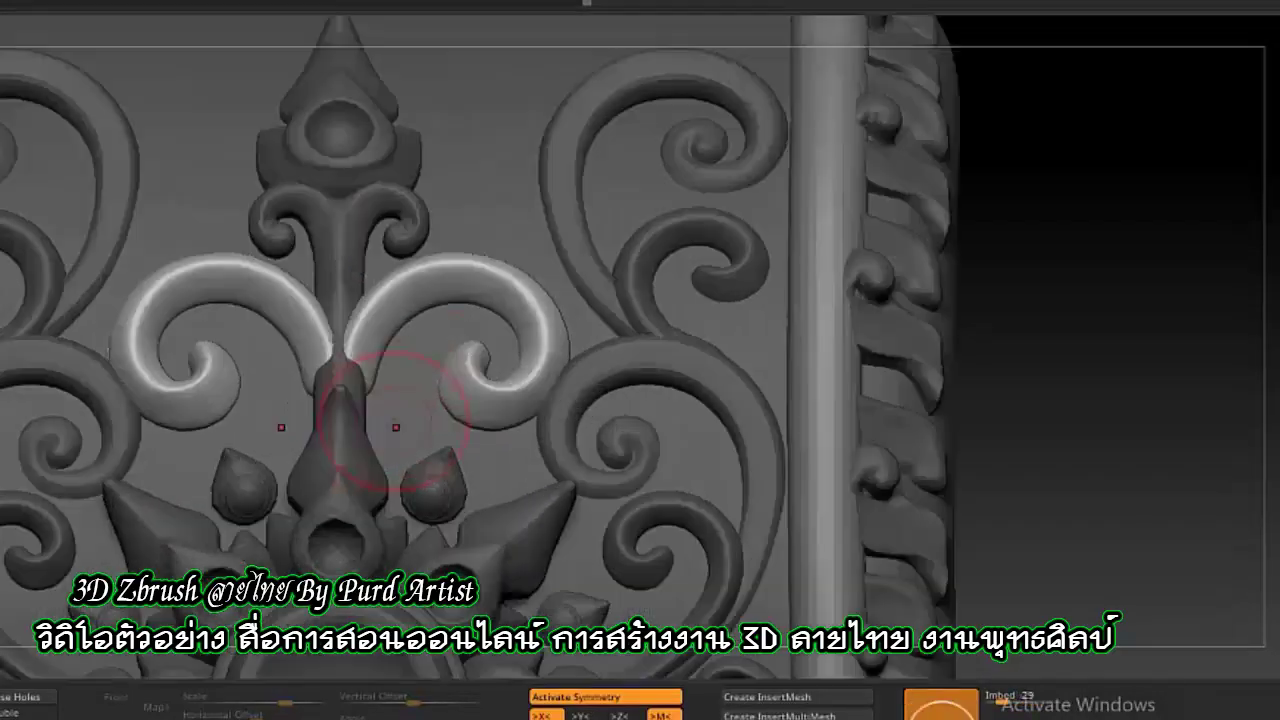
key(f)
scroll(453, 213, up, 2)
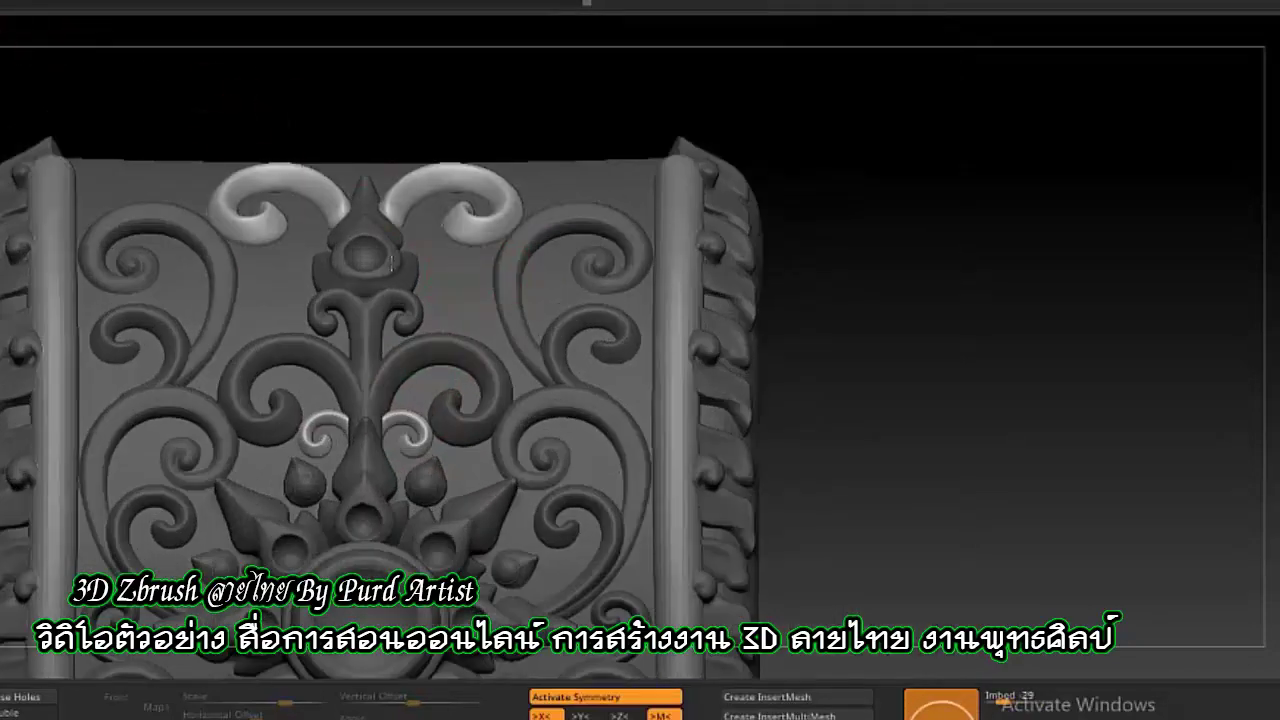
Add curl pieces around the stem and move them into place.
key(w)
key(q)
key(f)
scroll(482, 326, up, 2)
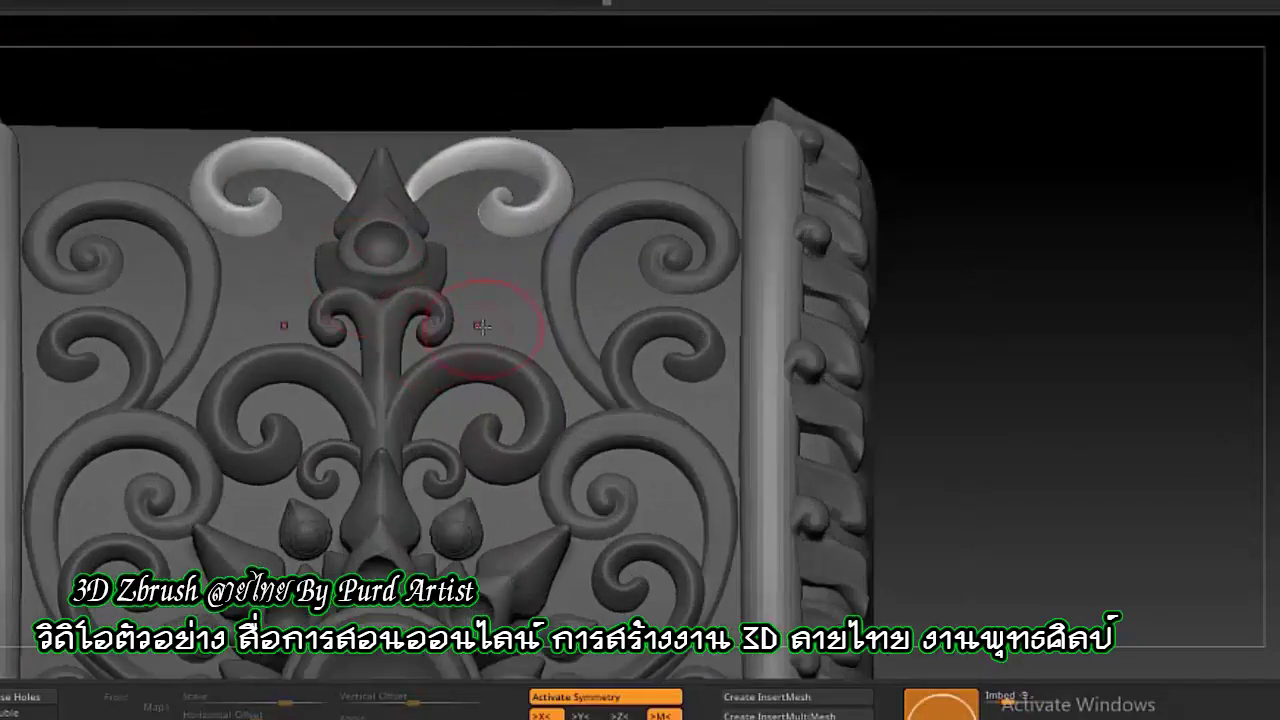
key(w)
key(q)
scroll(507, 171, down, 2)
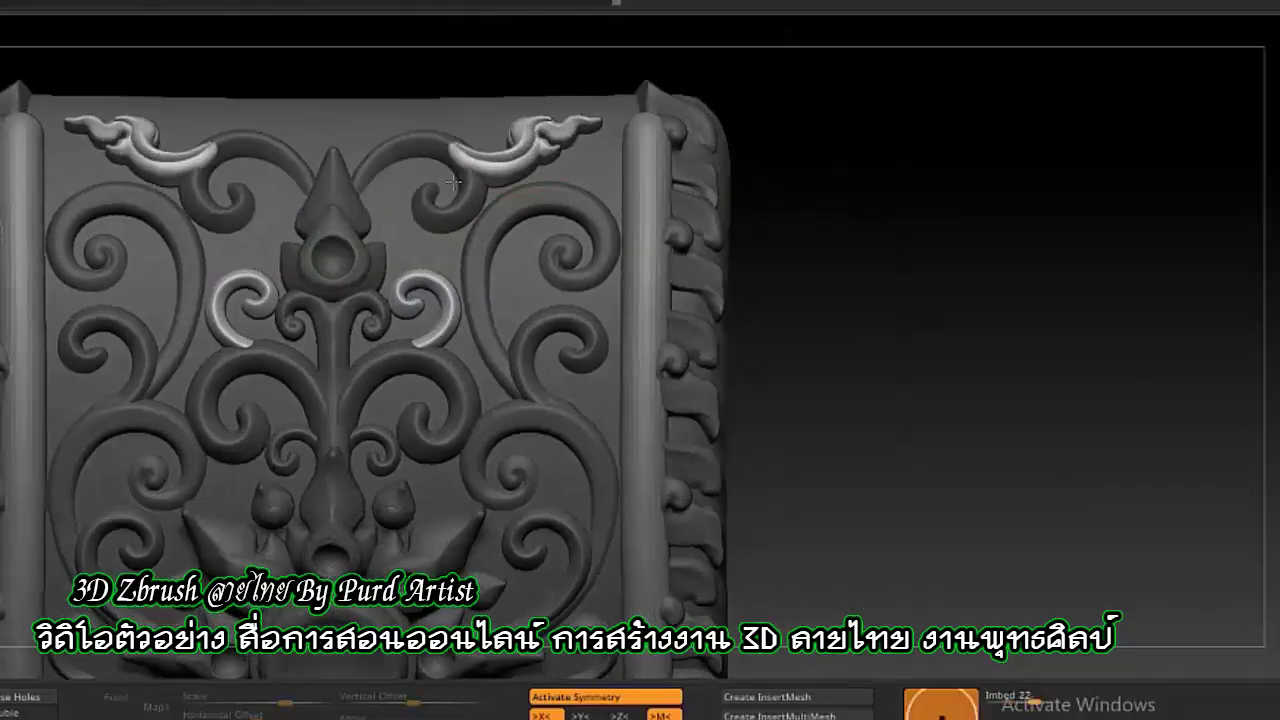
Place mirrored kranok flames at the strap panel's top corners and inspect the panel top.
key(w)
scroll(239, 83, up, 2)
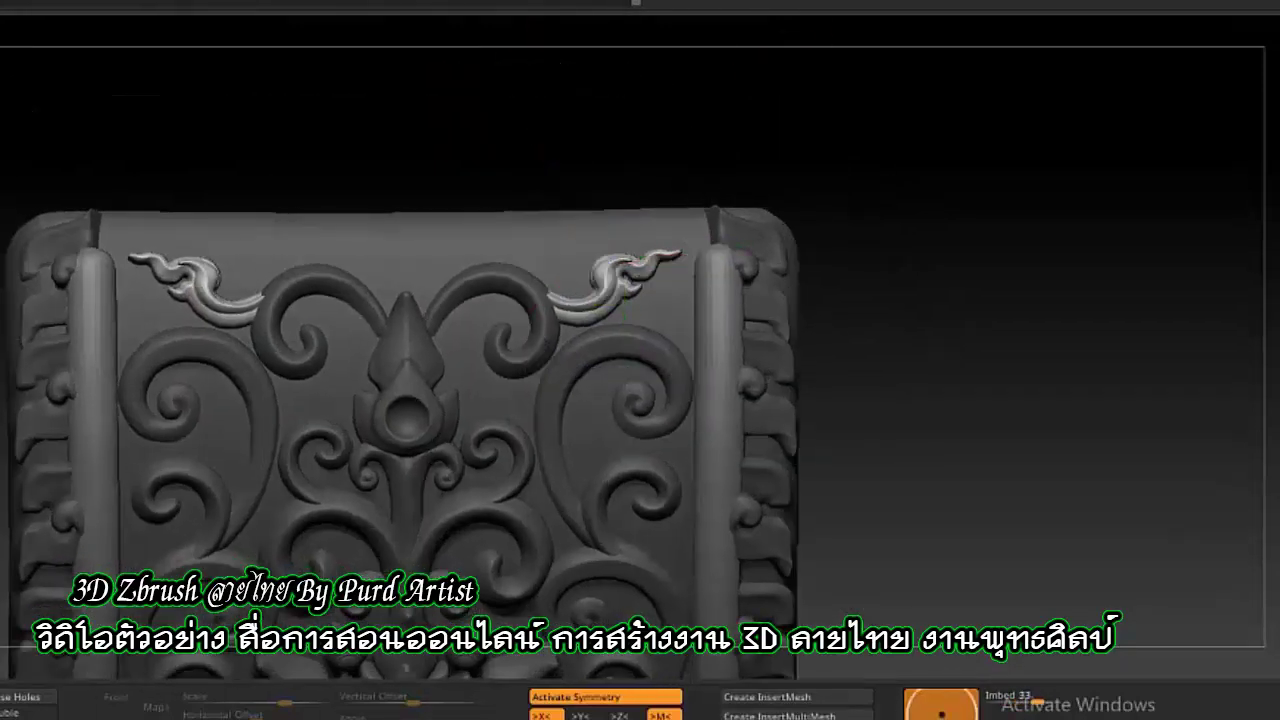
key(ctrl+z)
key(w)
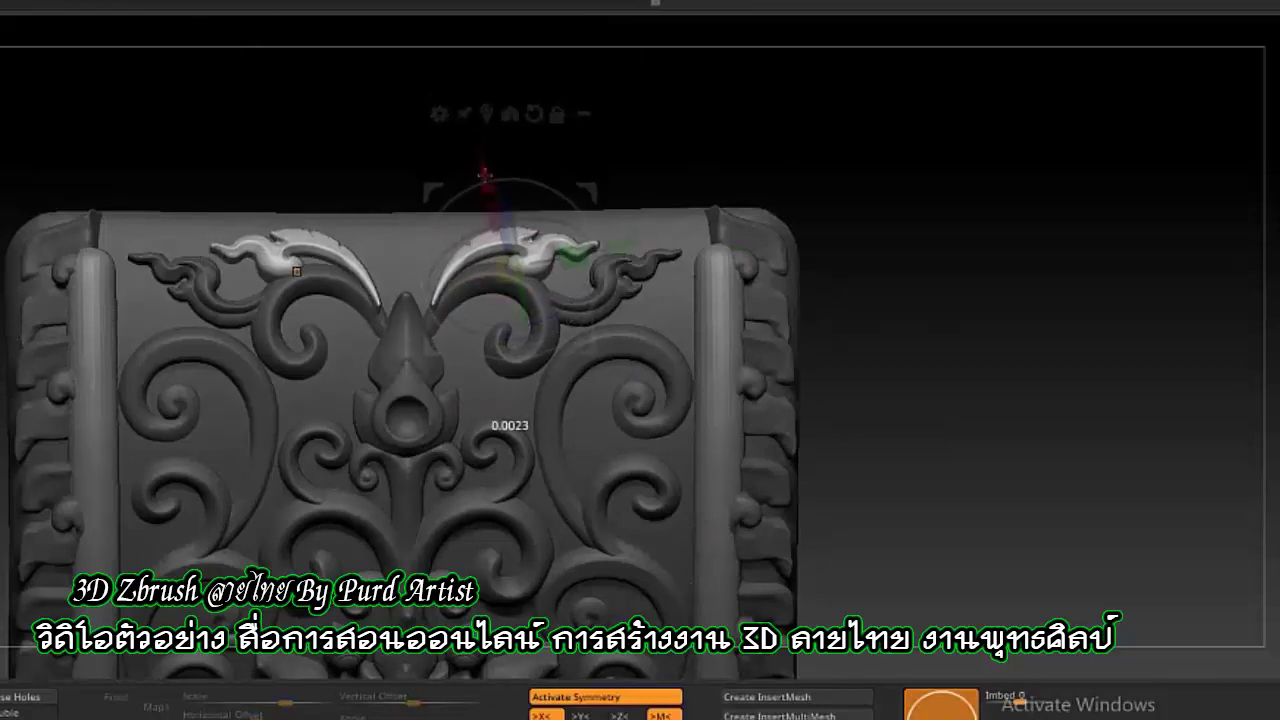
key(q)
right_drag(516, 291, 424, 196)
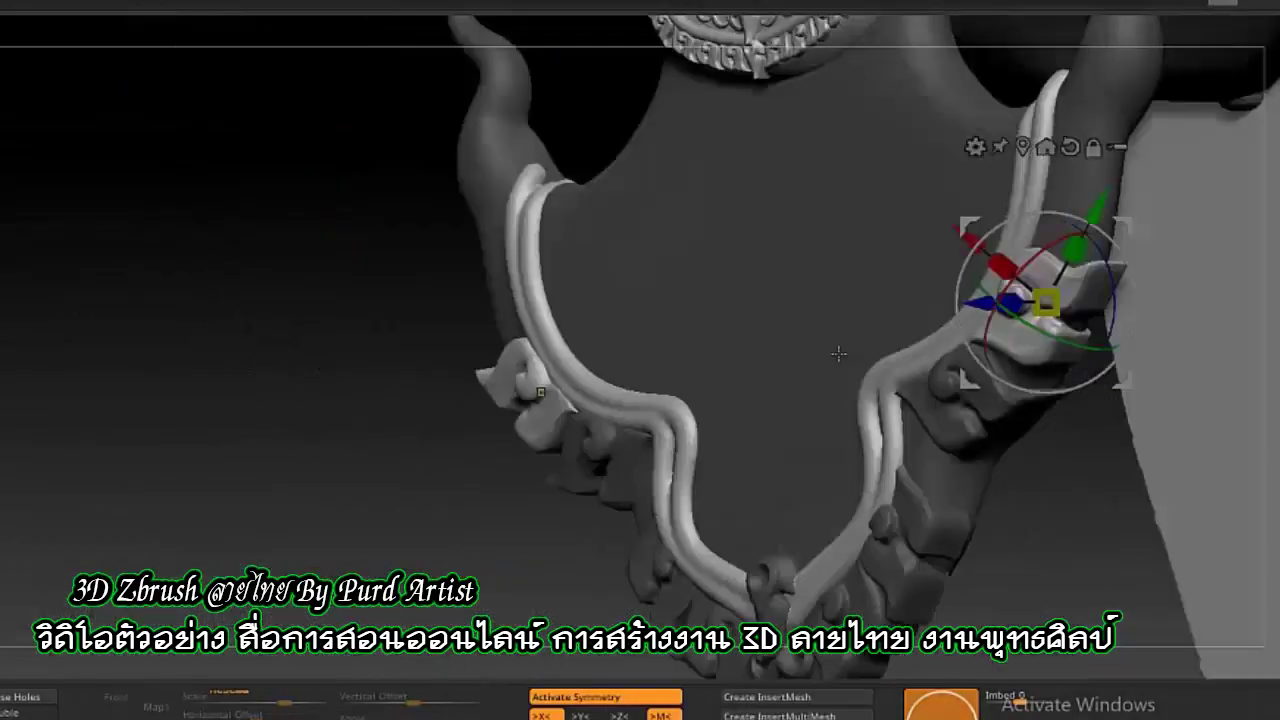
Lift the mirrored end ornaments on both sides of the chest cord with the Move gizmo.
drag(1072, 312, 1105, 188)
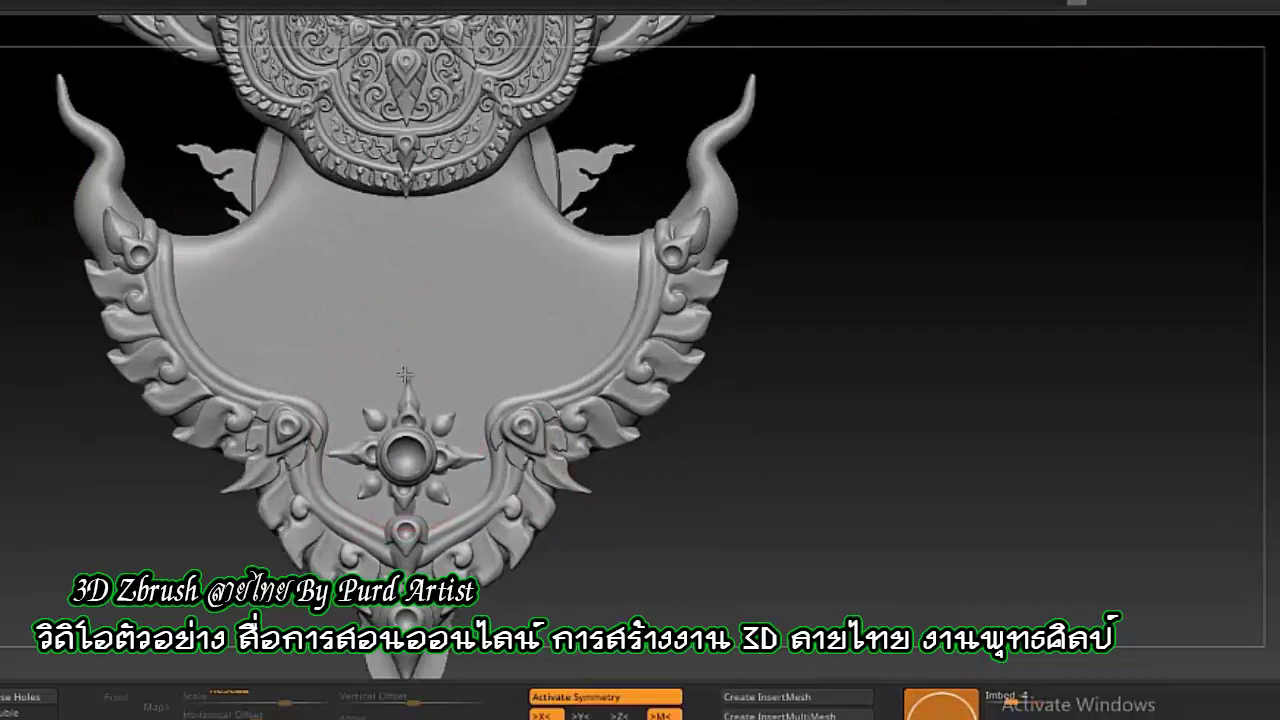
Mask all but the lower panel rim, then insert and position the first mirrored scroll curls.
ctrl+click(415, 490)
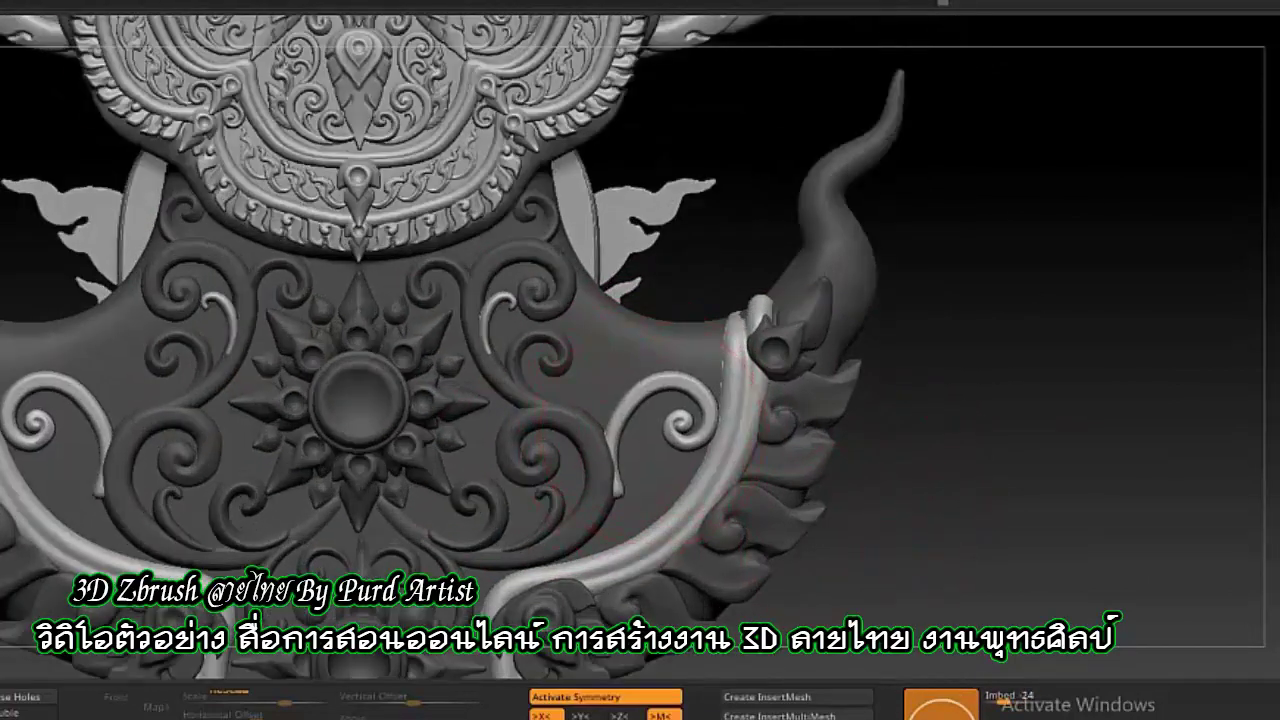
key(w)
key(q)
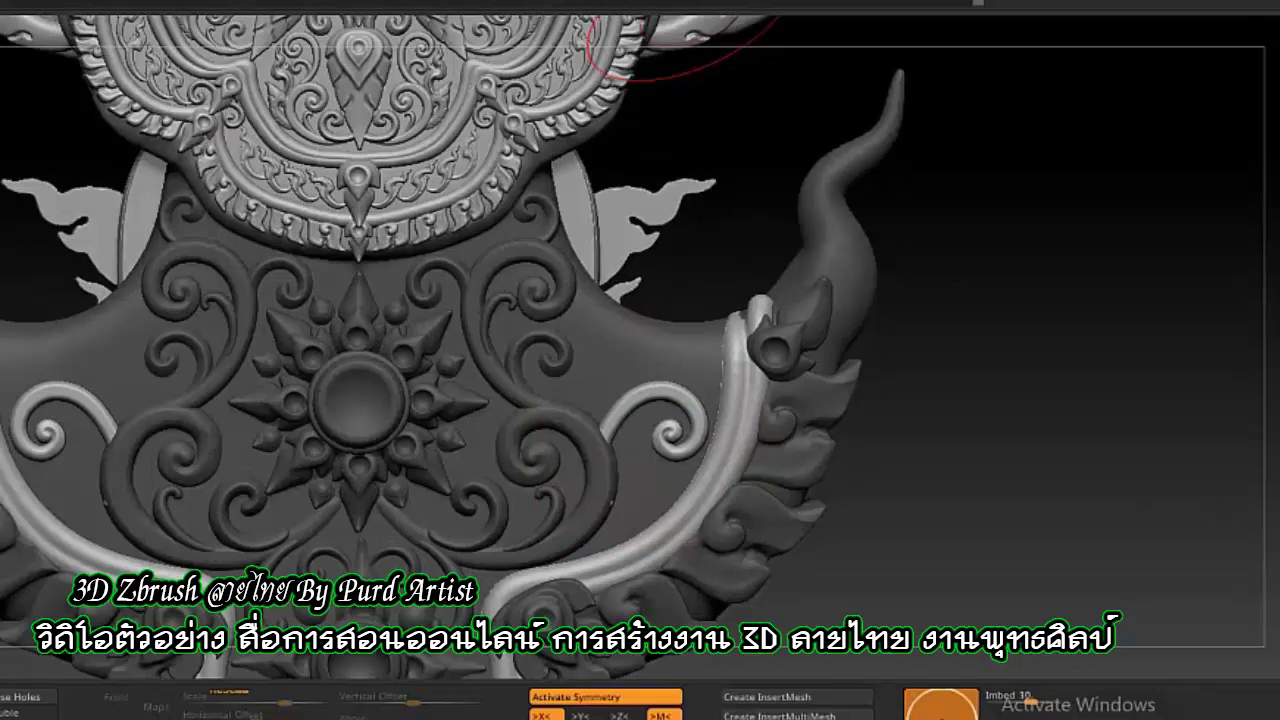
key(w)
key(q)
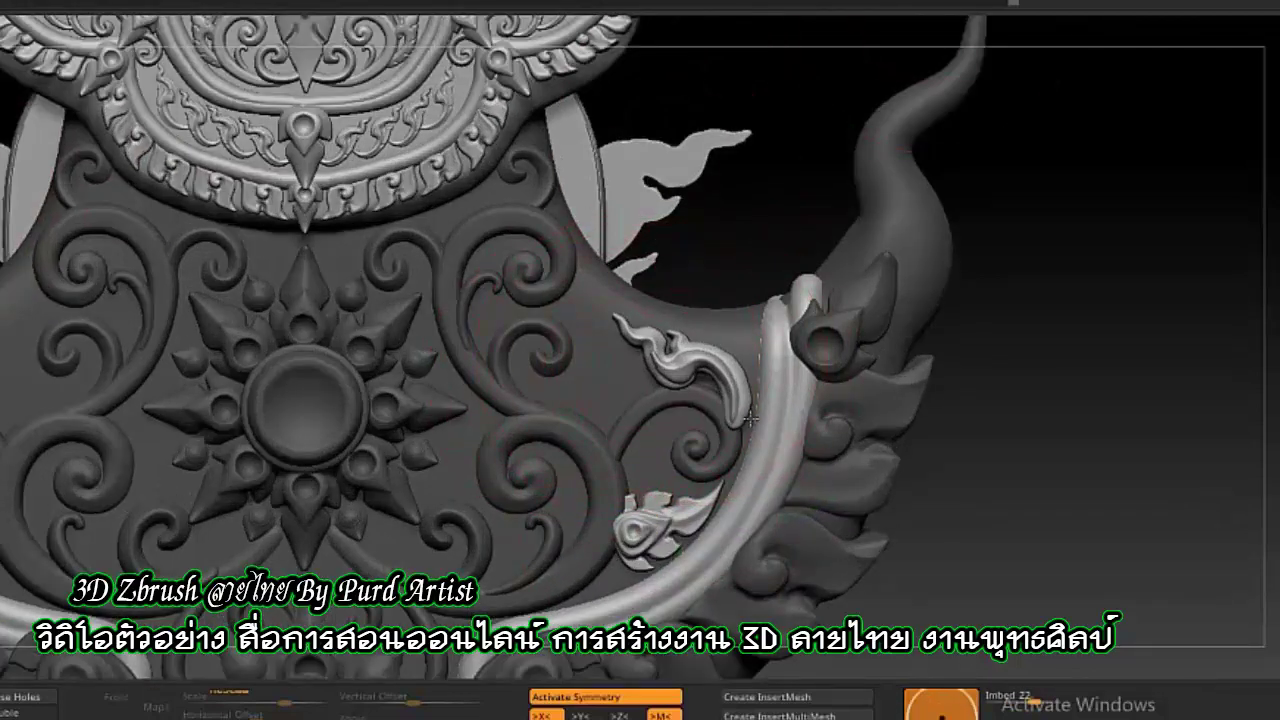
Add further curls and kranok leaves along the panel sides, then view the whole panel frontally.
key(w)
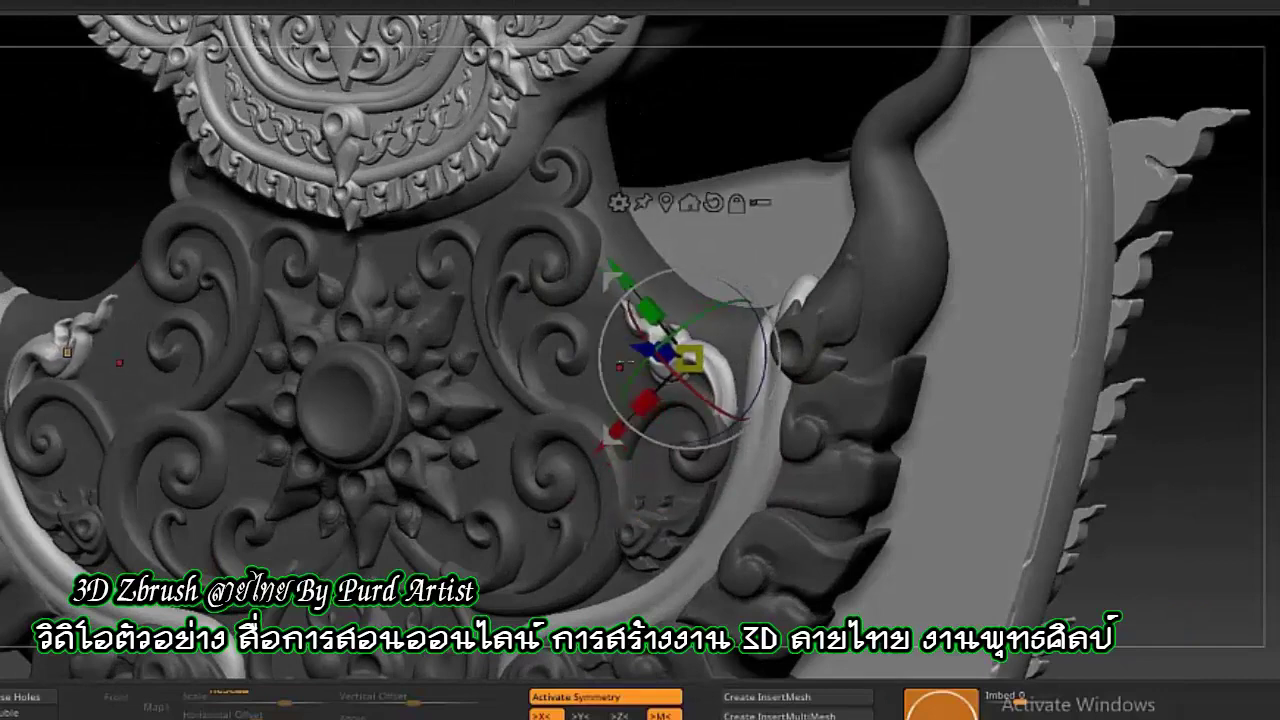
key(q)
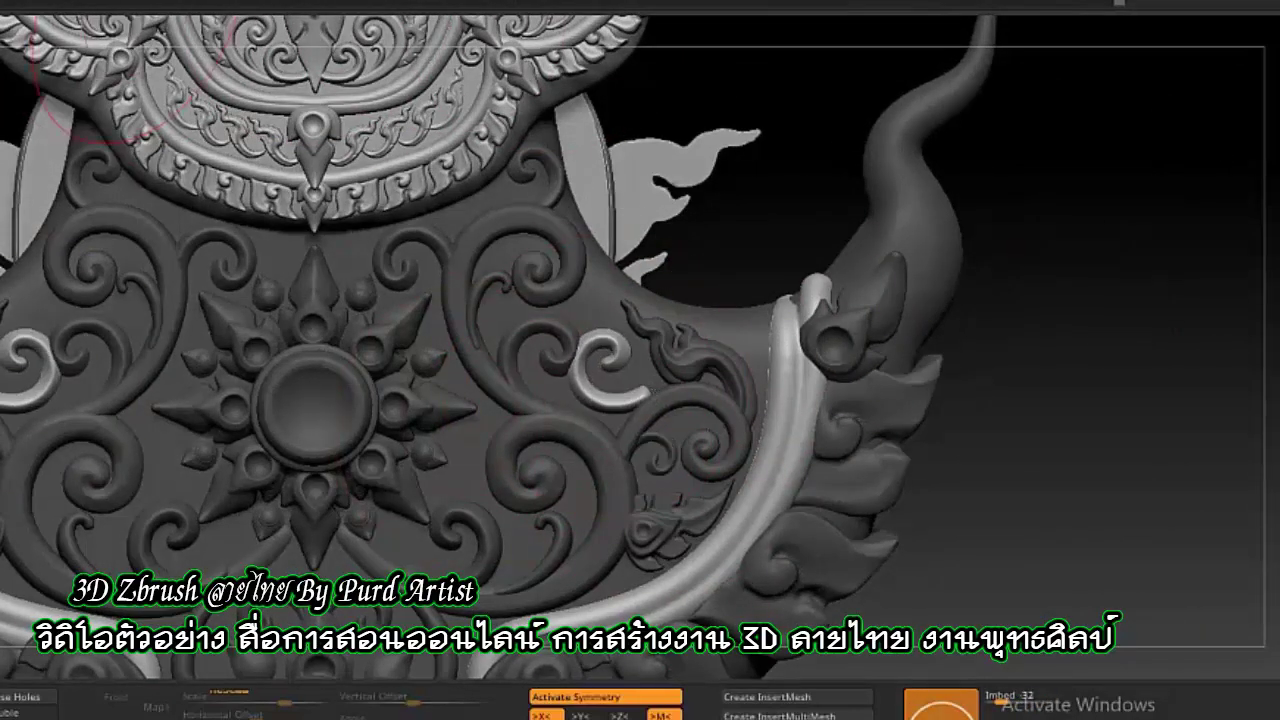
key(w)
drag(230, 218, 455, 437)
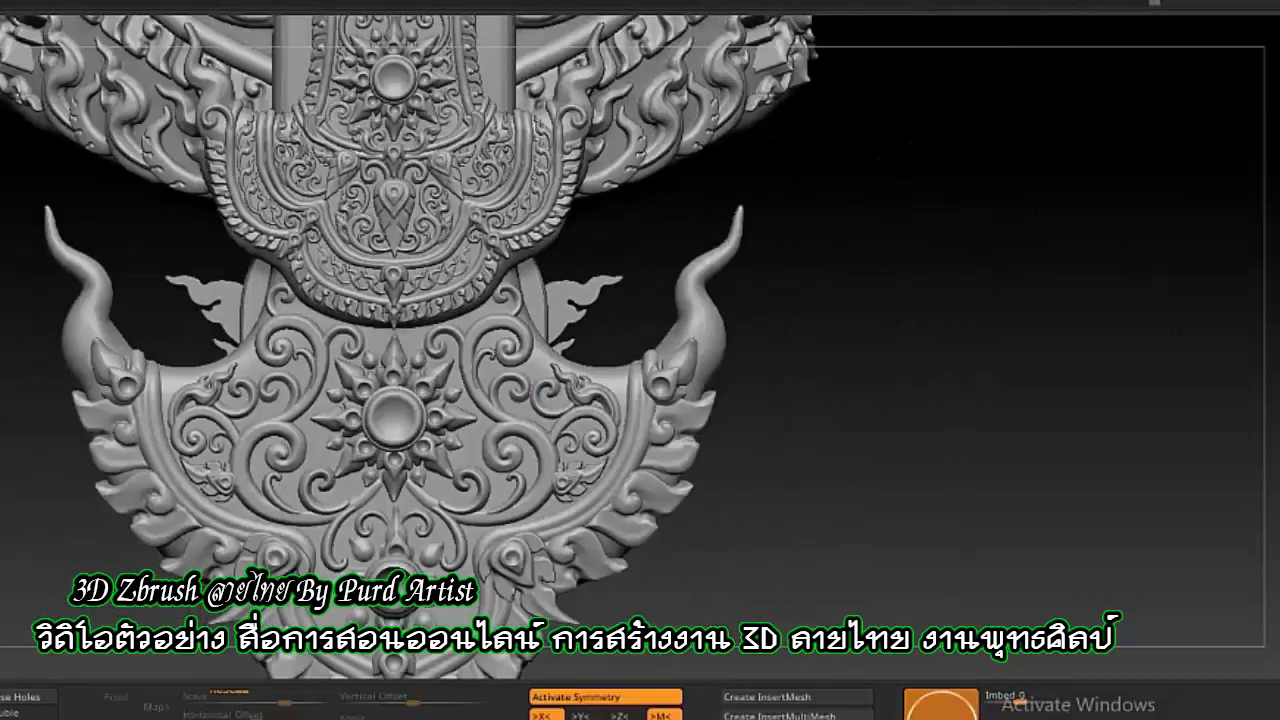
Select the band SubTool and insert mirrored clasp pieces on both sides of the central strap.
key(Down)
key(Down)
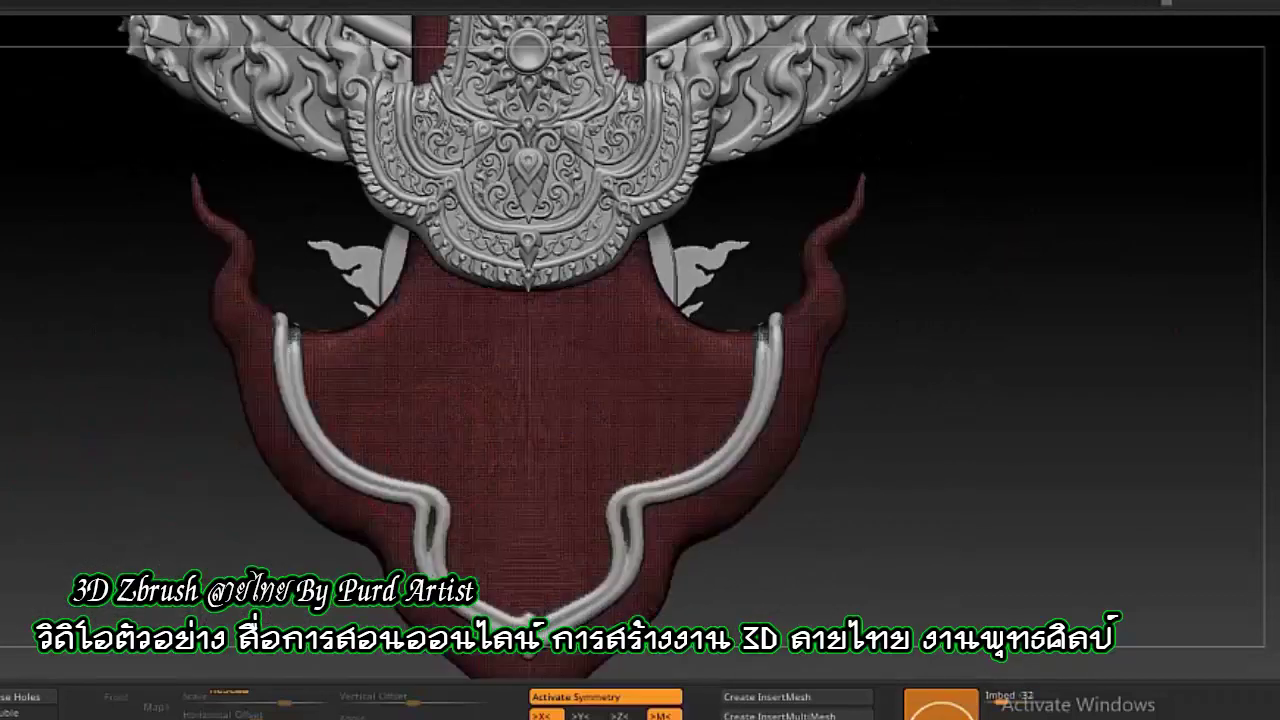
key(Down)
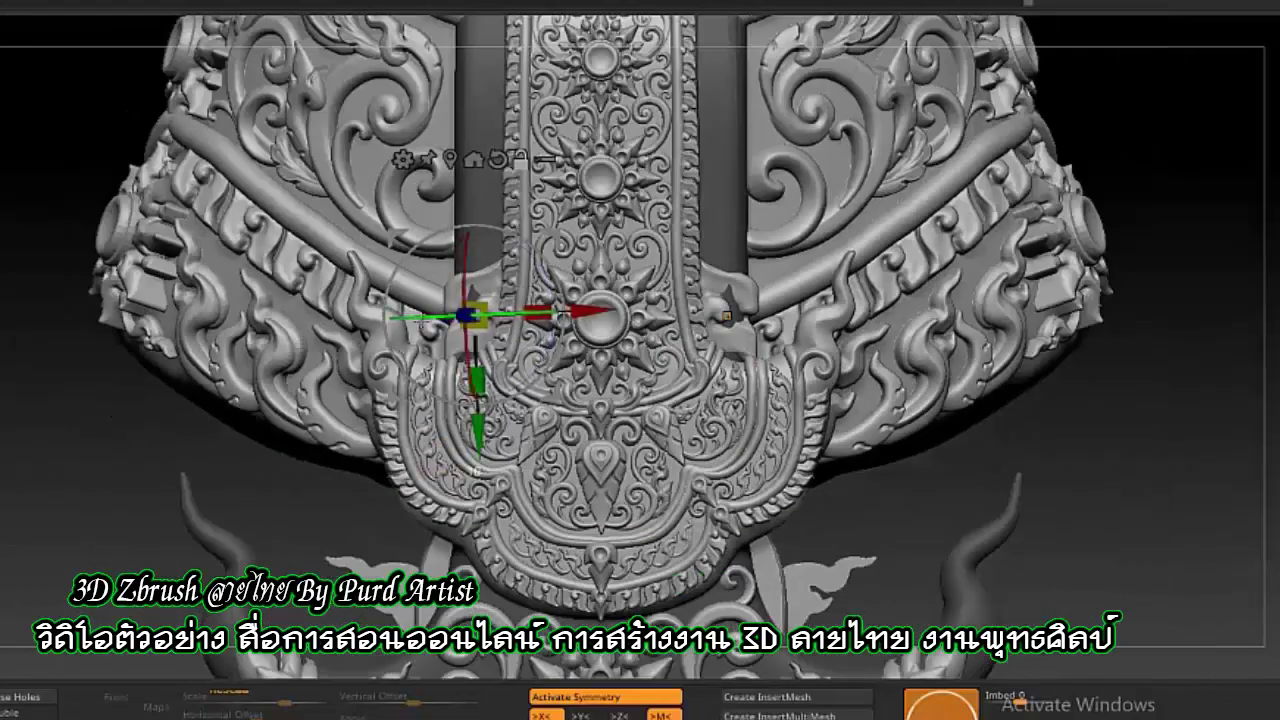
drag(465, 316, 467, 330)
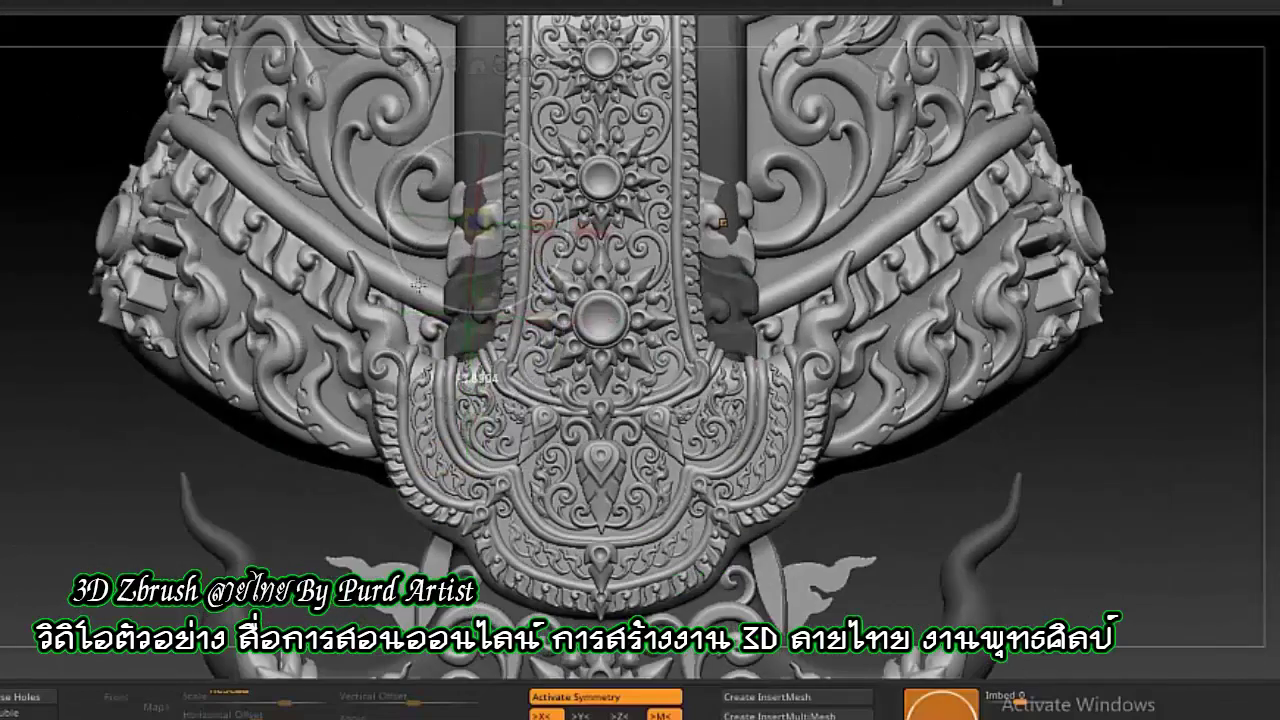